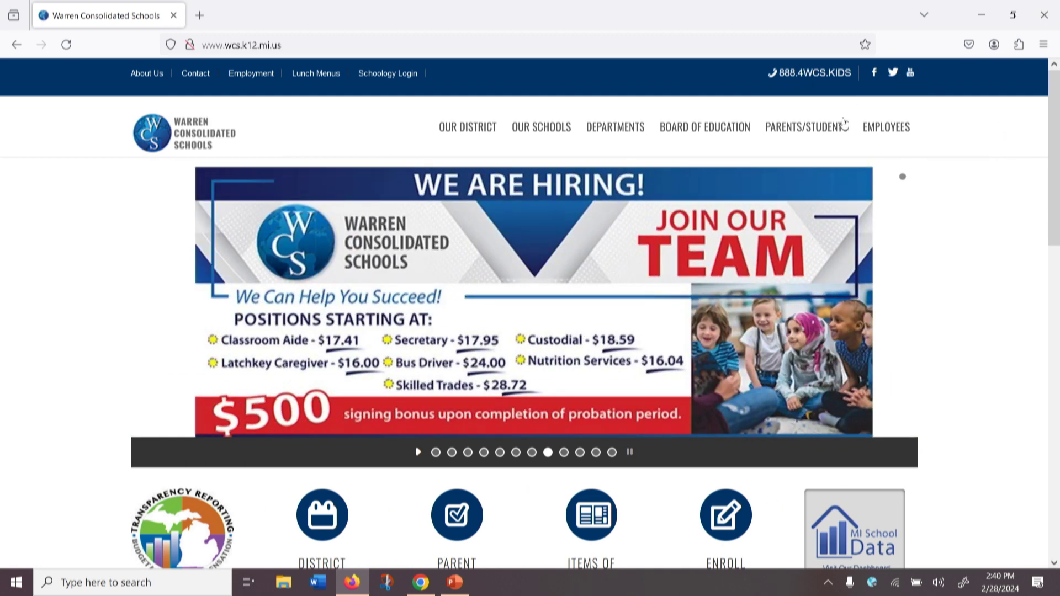
Reach the student sign-in page through the district's PowerSchool Student Parent Portal and its parent portal login page
mouse_move(813, 148)
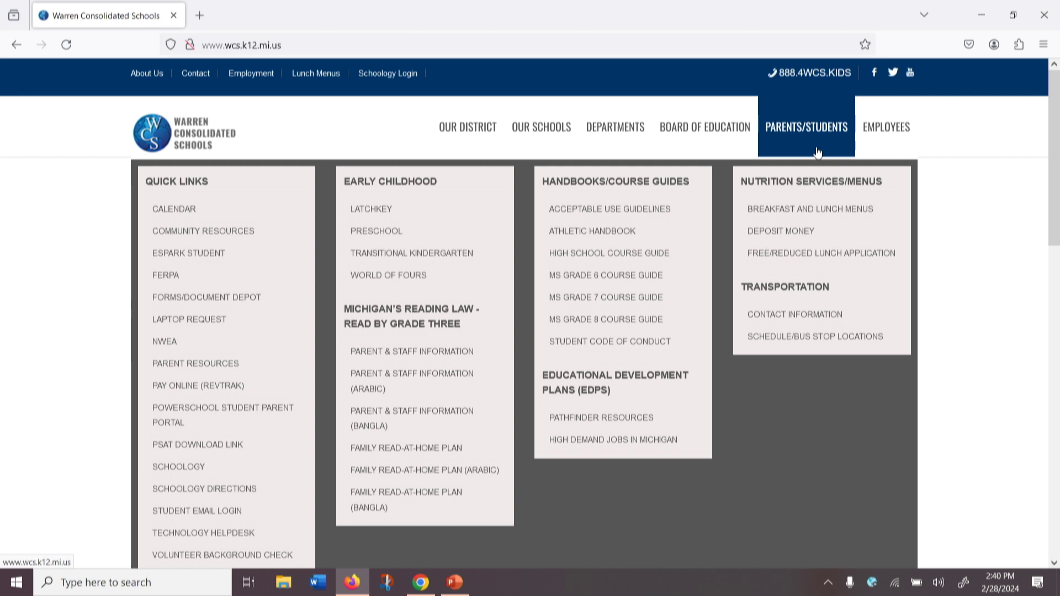
click(199, 418)
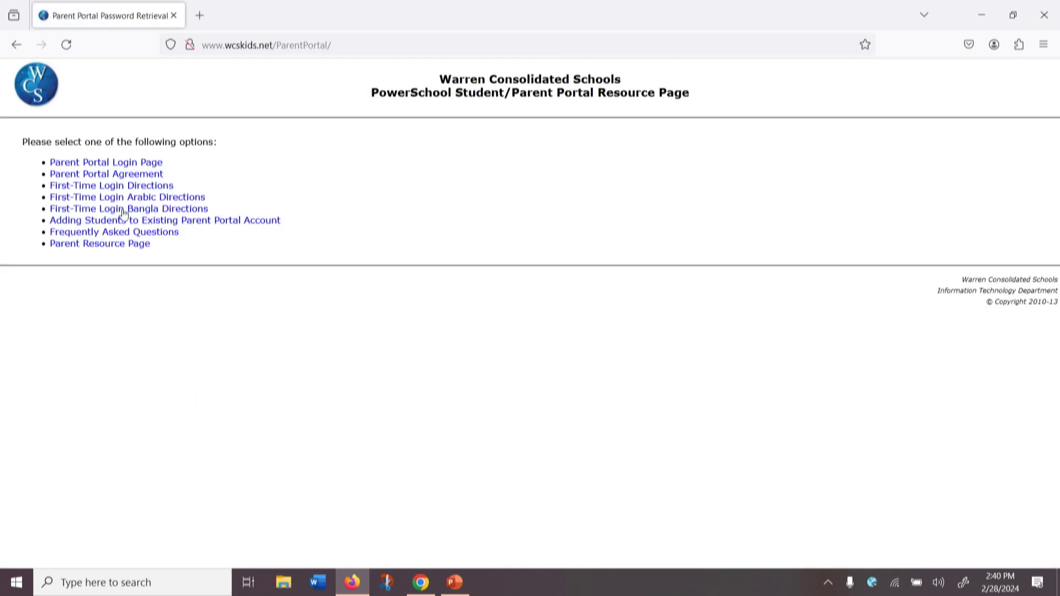
click(113, 164)
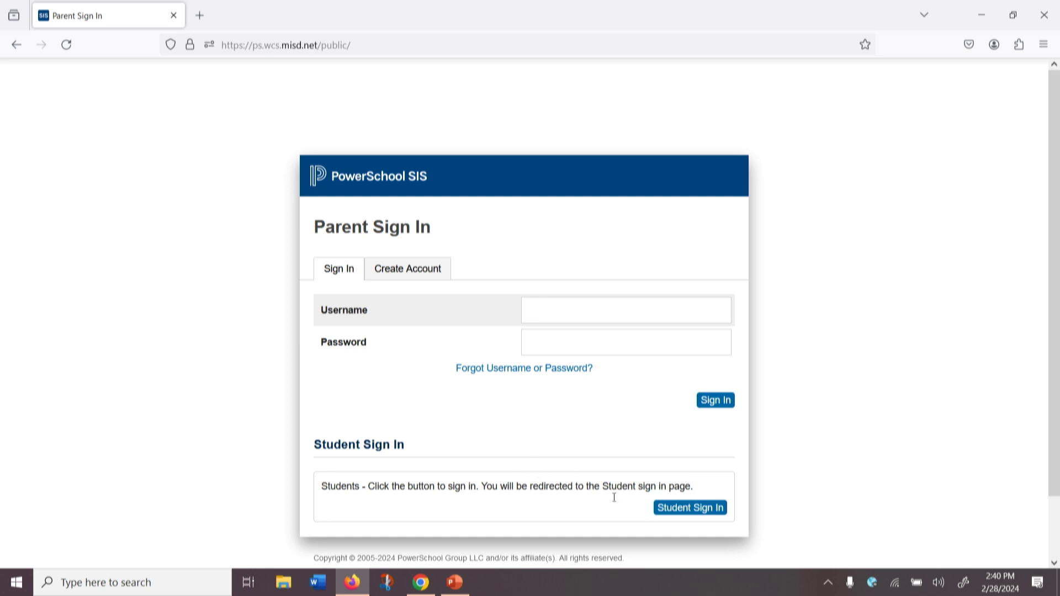
click(690, 508)
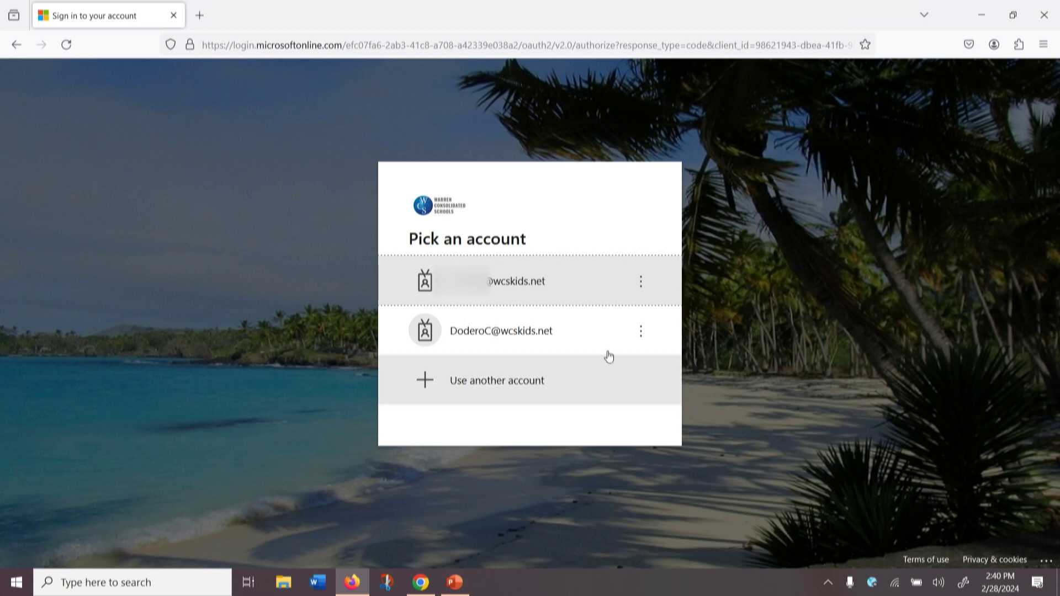
Sign in with the student's listed school account by entering the account password, and decline saving the password for now
click(509, 288)
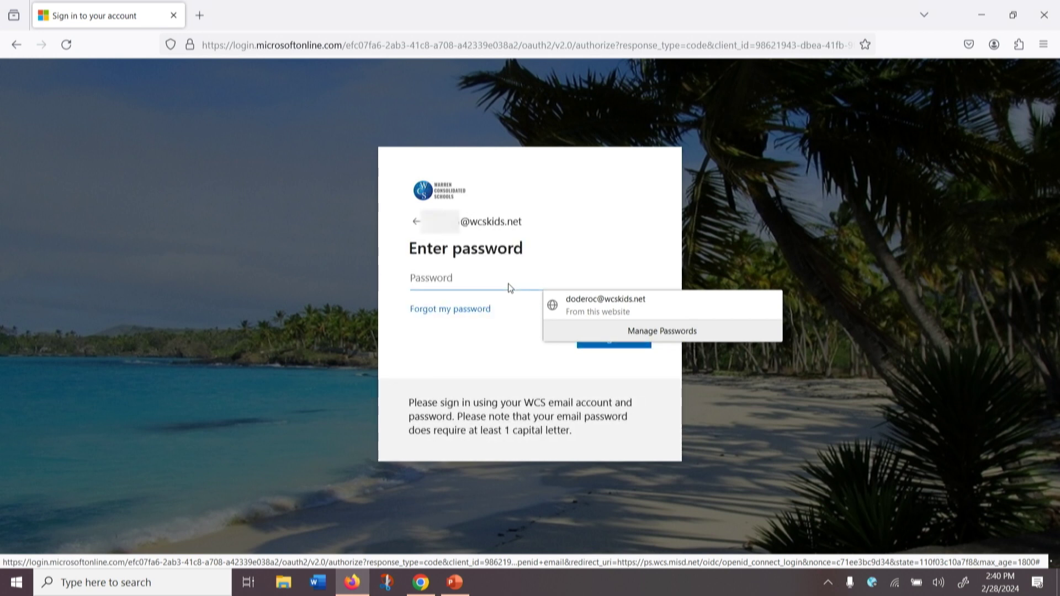
text(***)
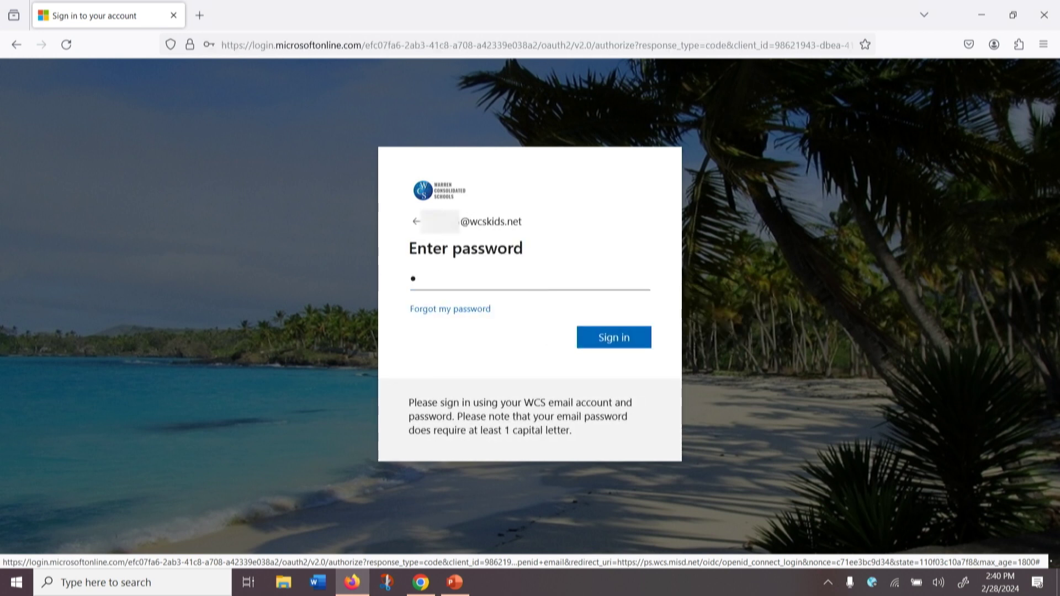
text(**)
key(Return)
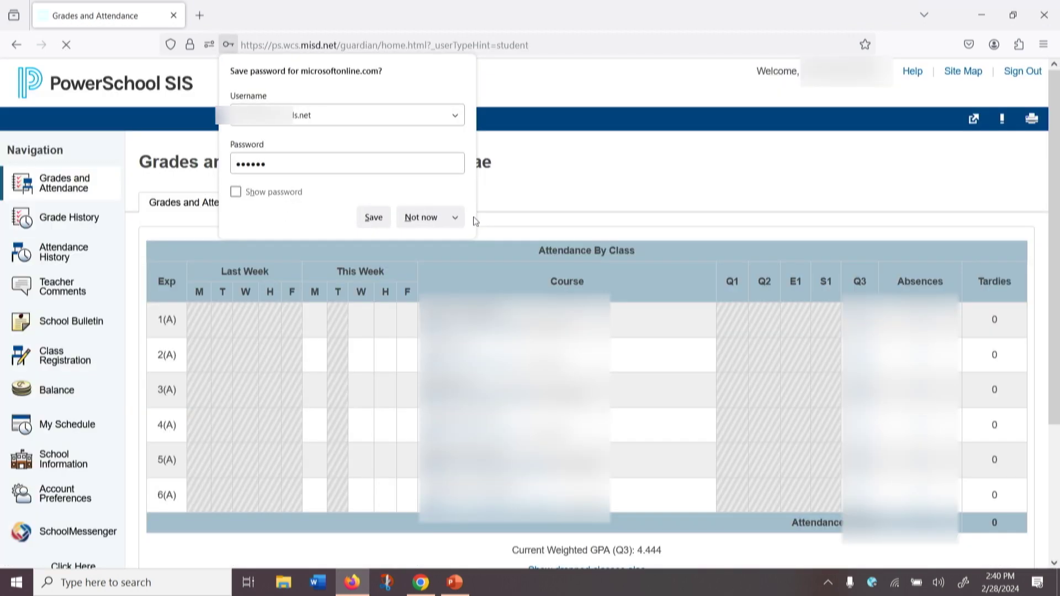
click(421, 217)
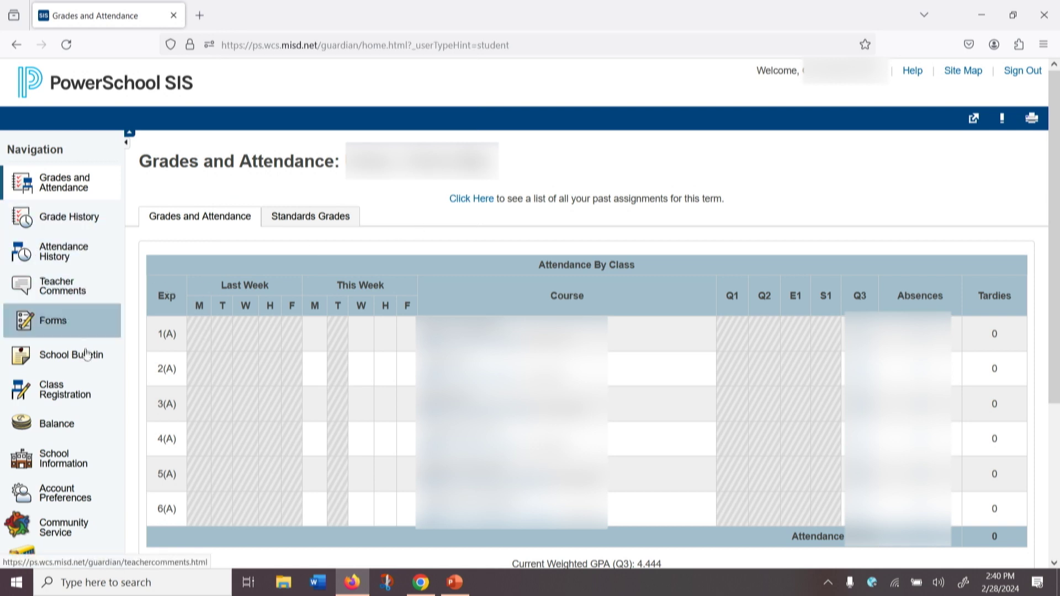
Open Class Registration and look over the 10th grade course request groups, from English to the credit hour summary
click(58, 396)
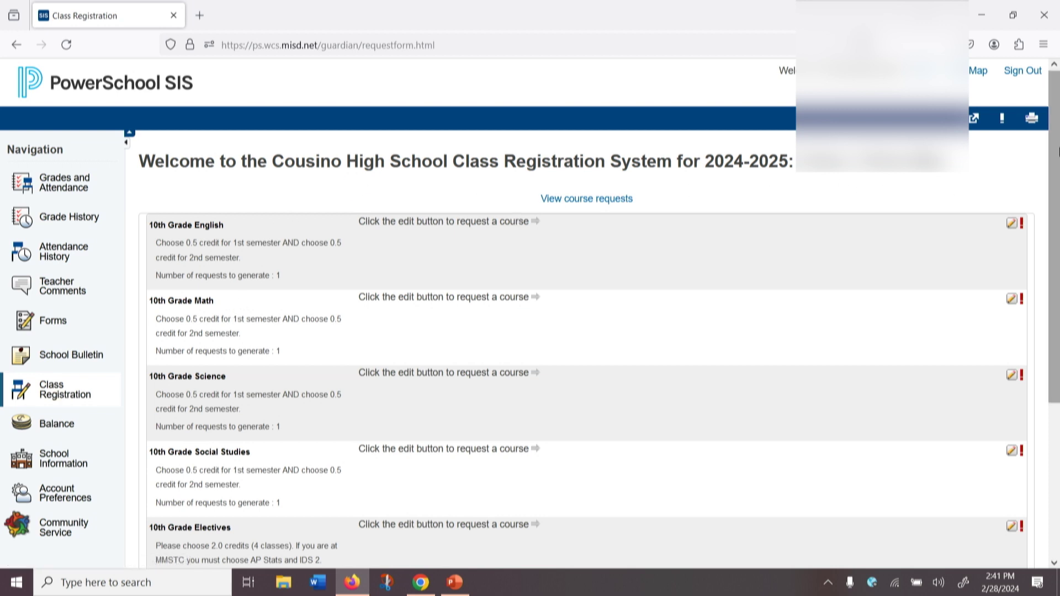
scroll(1057, 138, down, 2)
drag(1057, 138, 1057, 198)
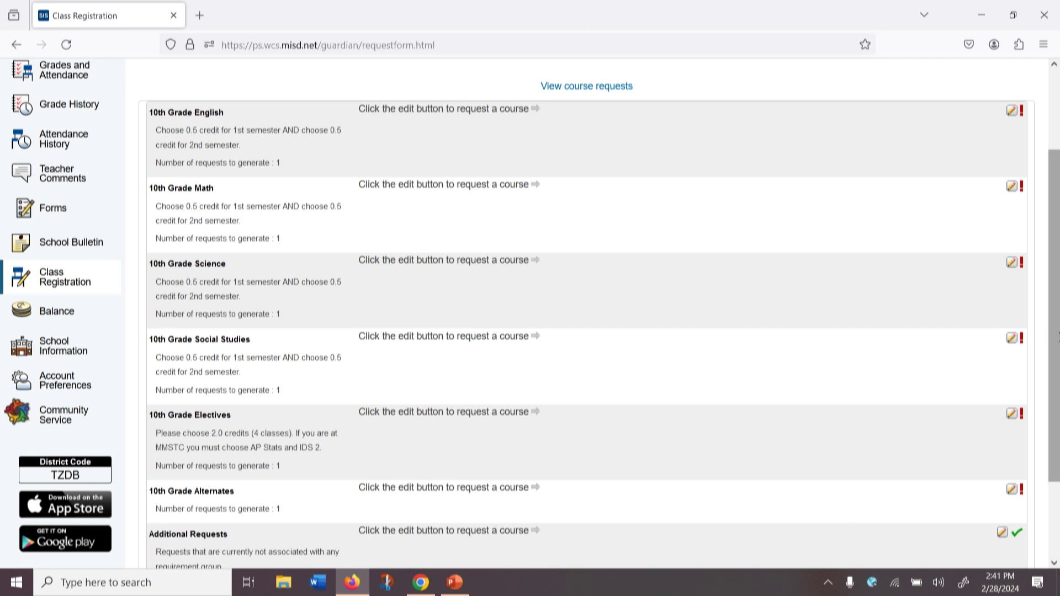
drag(1058, 337, 1059, 309)
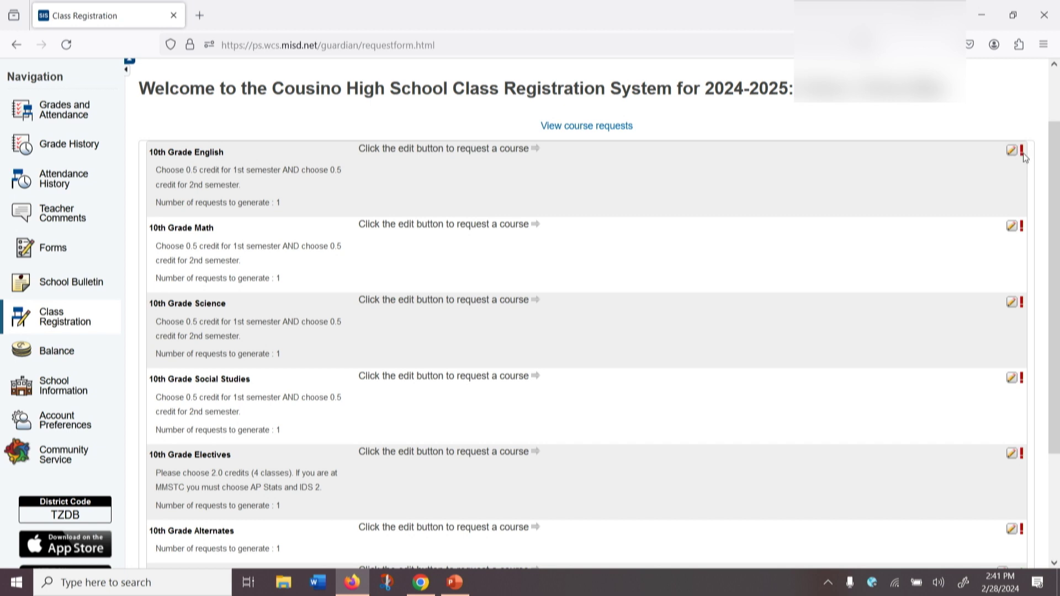
mouse_move(1023, 155)
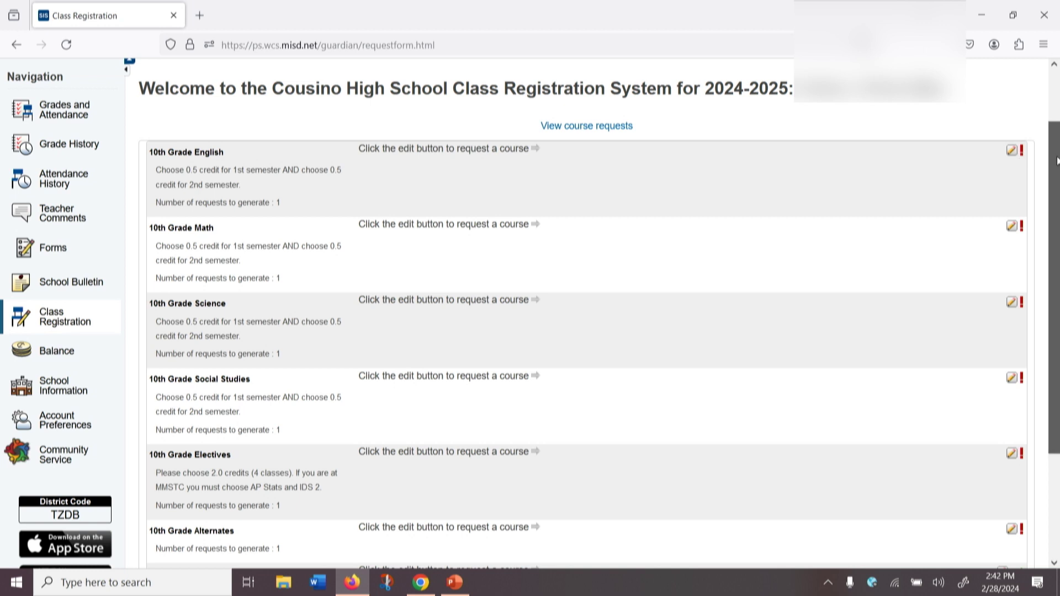
scroll(1057, 160, down, 3)
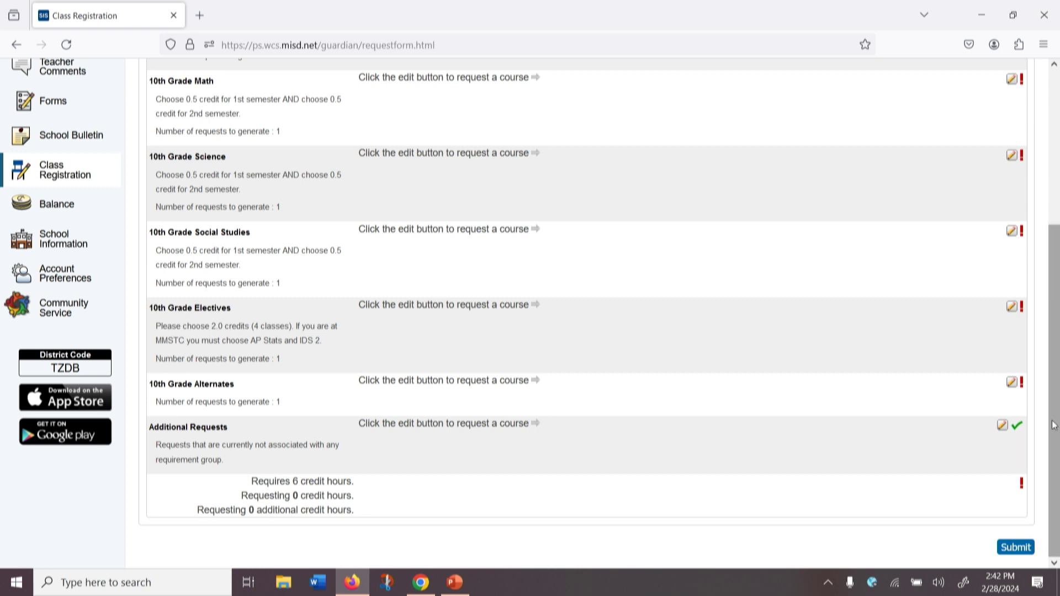
drag(1054, 426, 1053, 276)
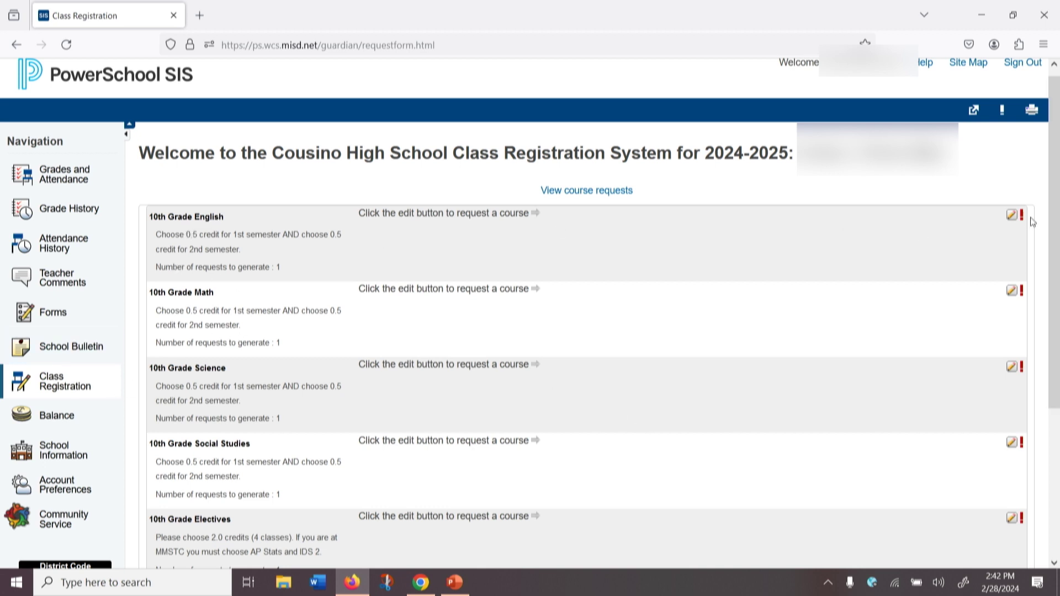
Request both semesters of ENGLISH 10, HS0112 and HS0111, for the 10th Grade English group
click(1012, 216)
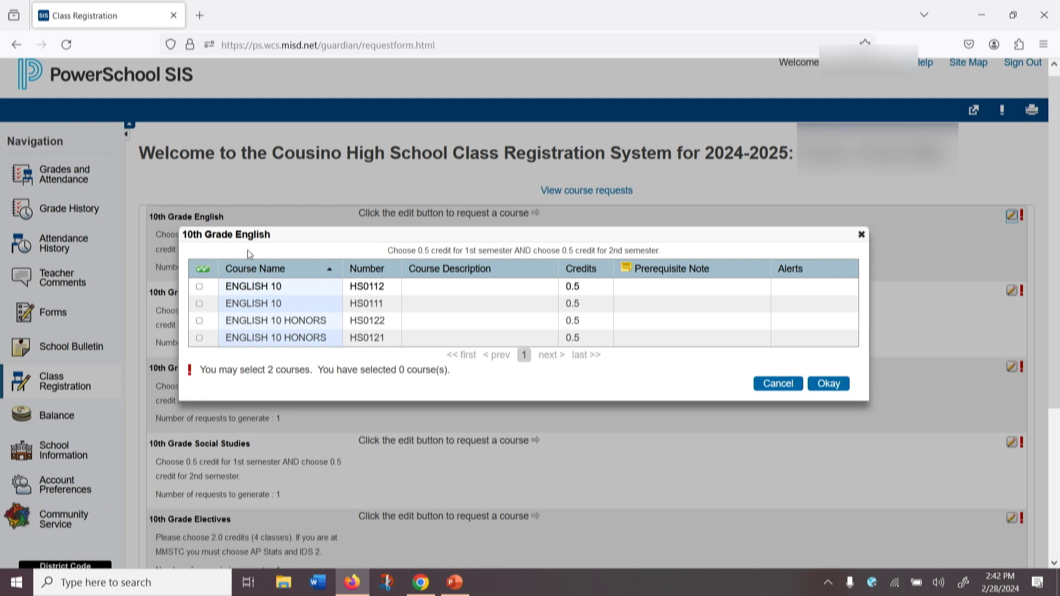
click(200, 287)
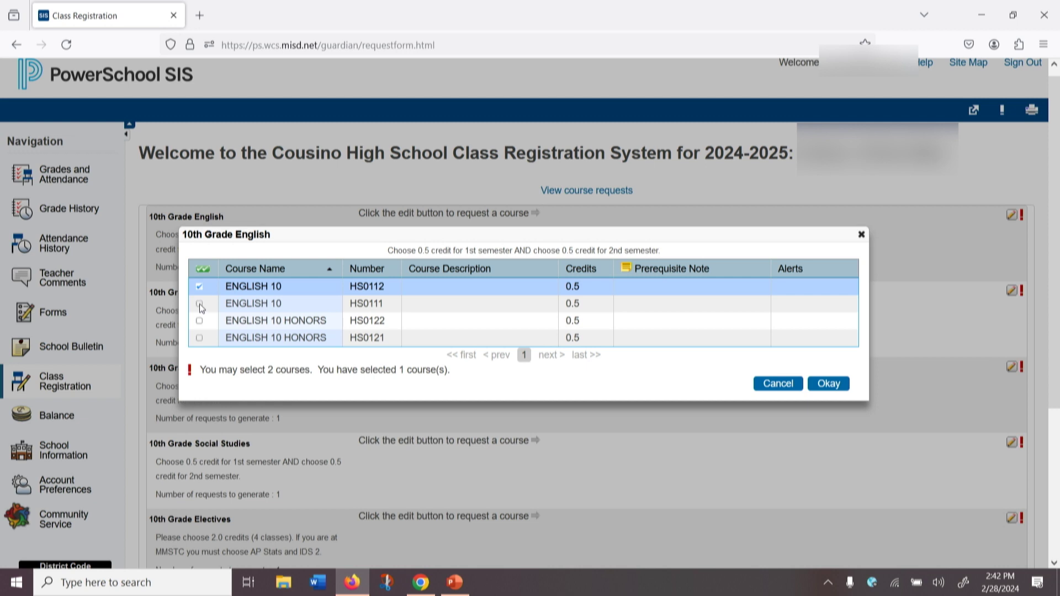
click(199, 304)
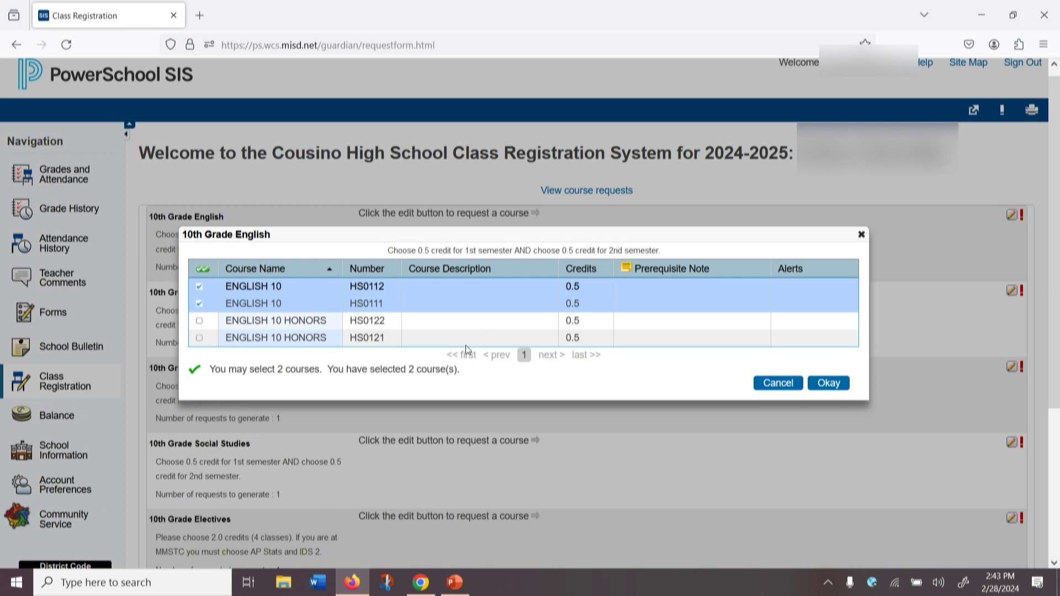
click(829, 383)
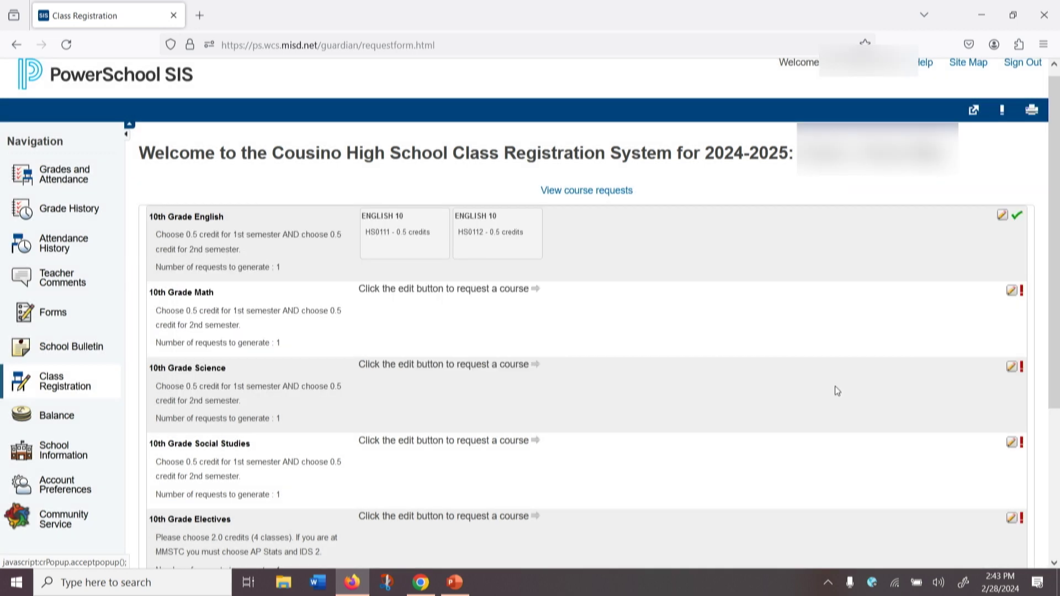
triple_click(835, 391)
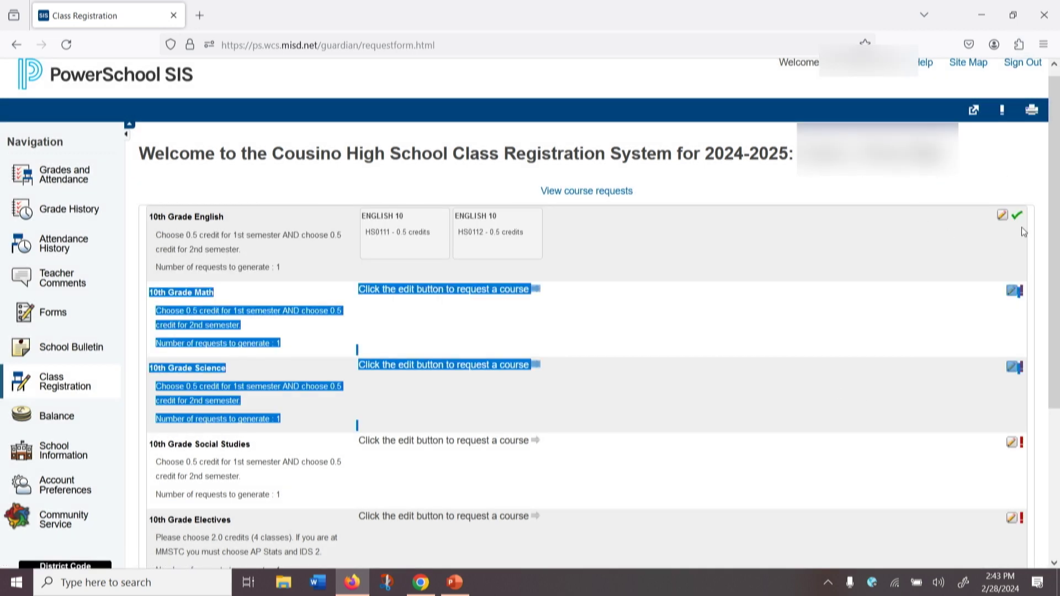
Request both semesters of ALGEBRA 1, HS1601 and HS1602, for the 10th Grade Math group, leaving ALG 2 TRIG ACC unselected
click(1013, 293)
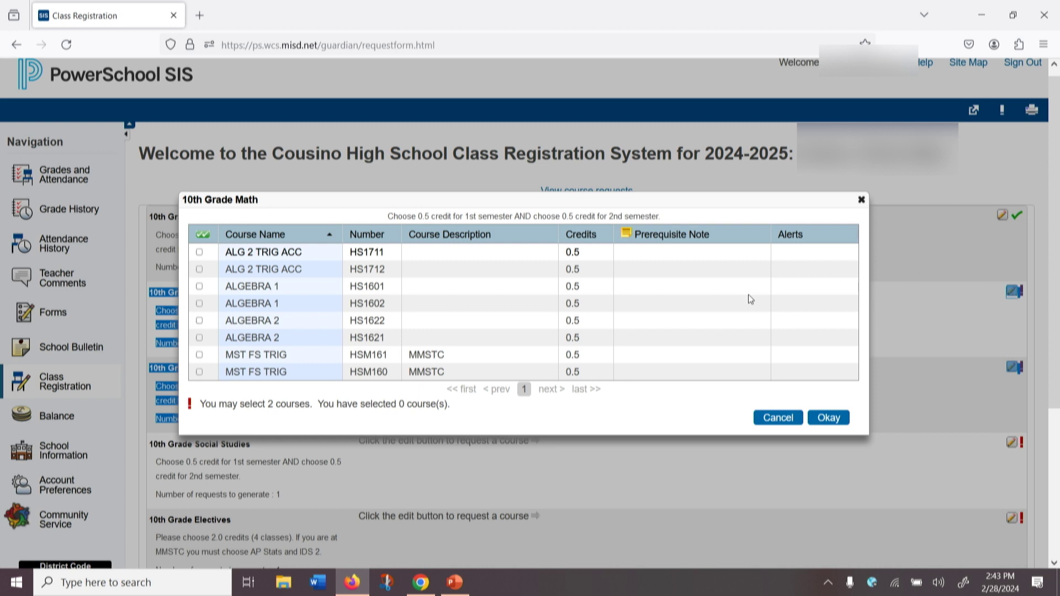
click(199, 286)
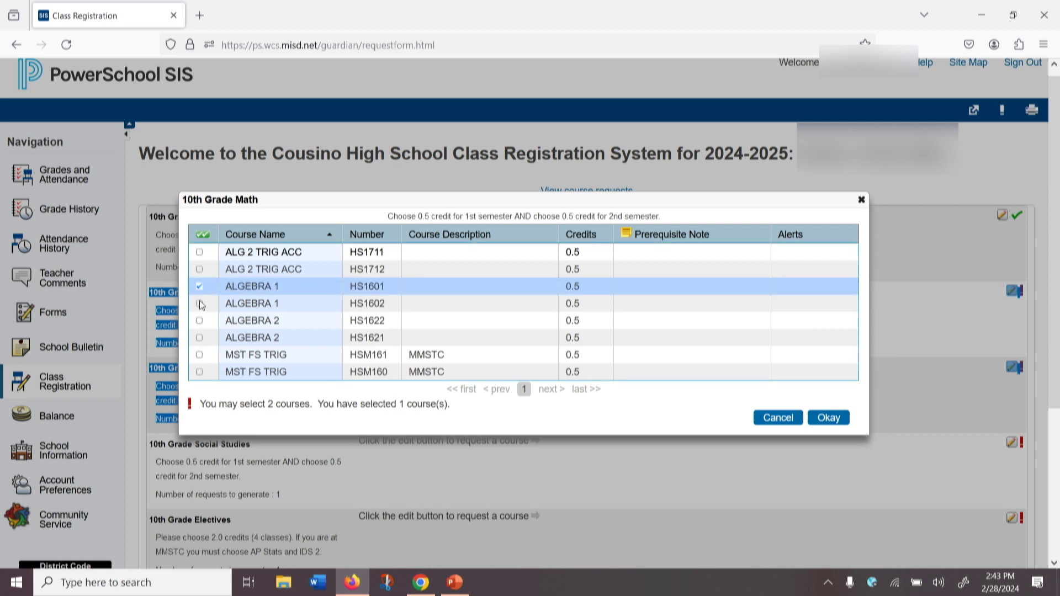
click(200, 304)
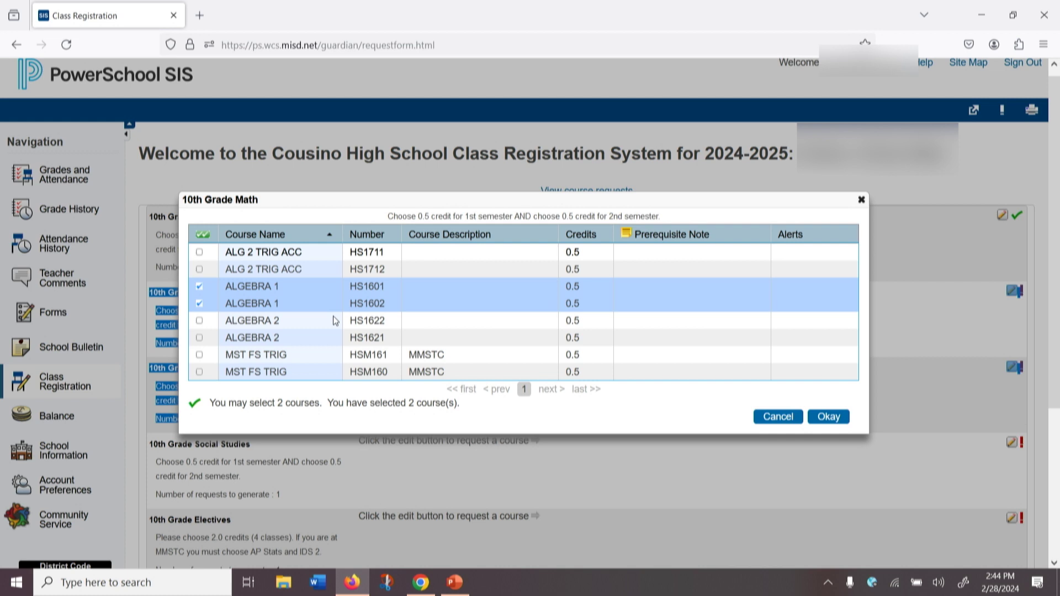
click(303, 259)
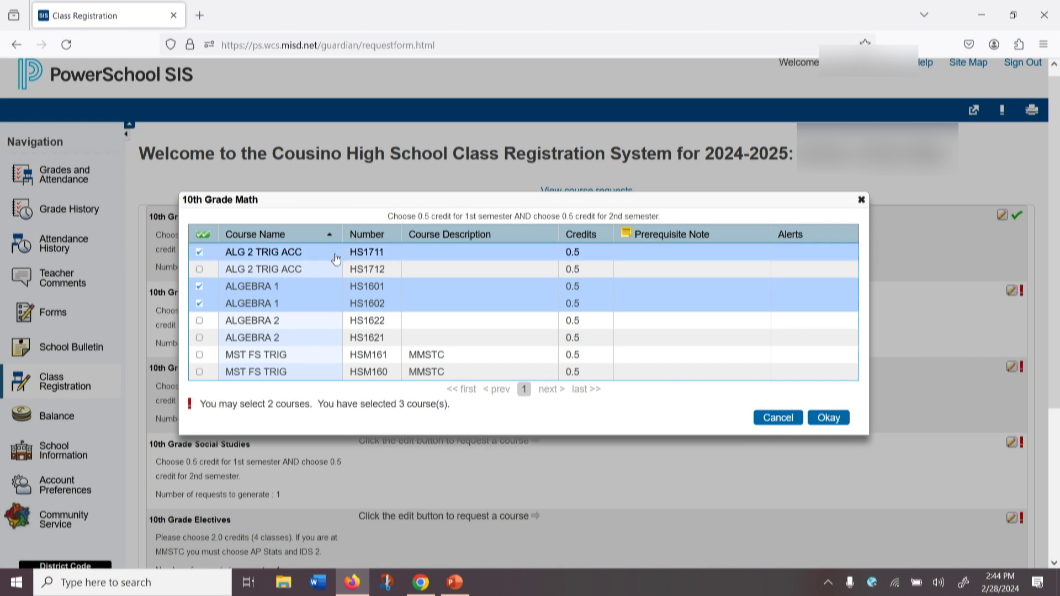
click(199, 257)
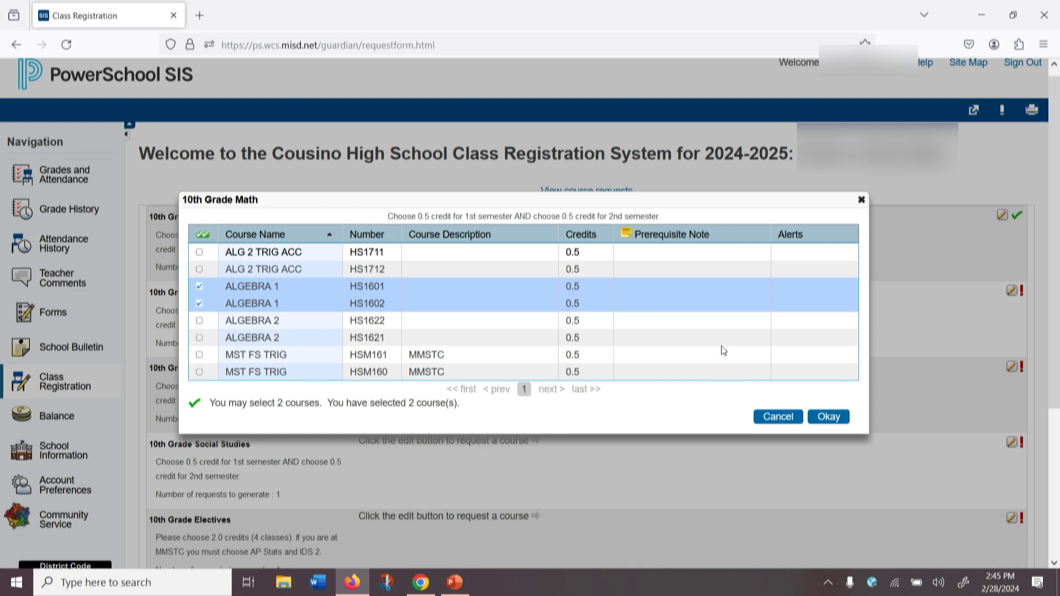
click(828, 416)
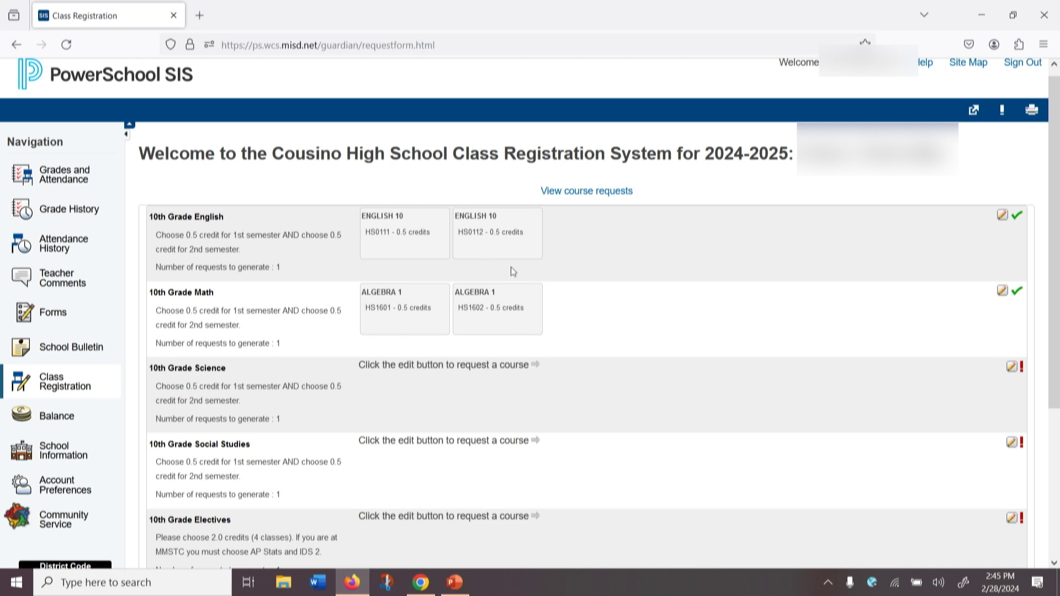
Request both semesters of BIOLOGY 1, HS3101 and HS3102, for the 10th Grade Science group
click(1011, 369)
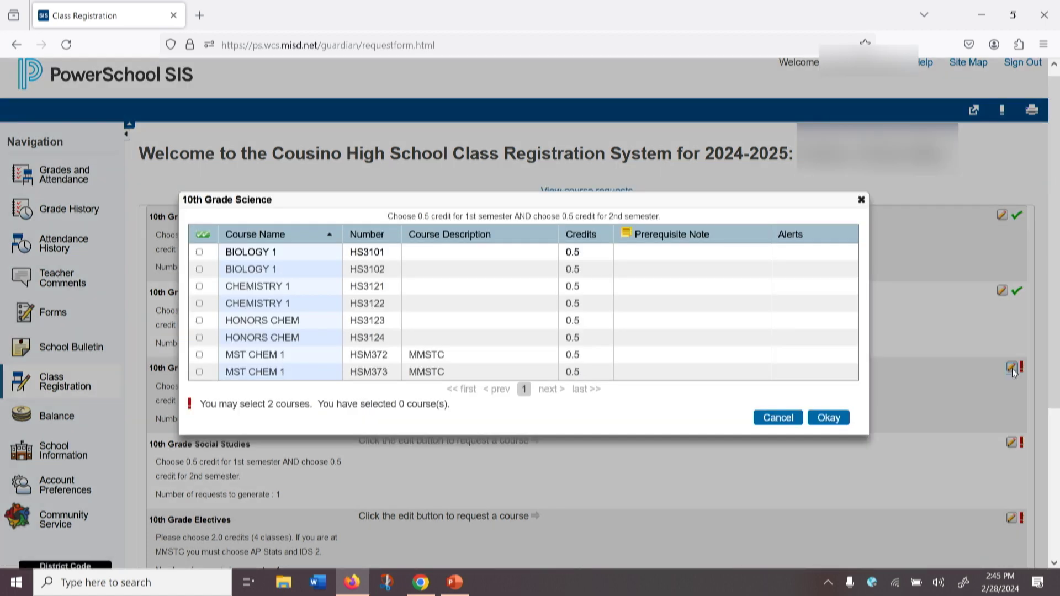
click(201, 252)
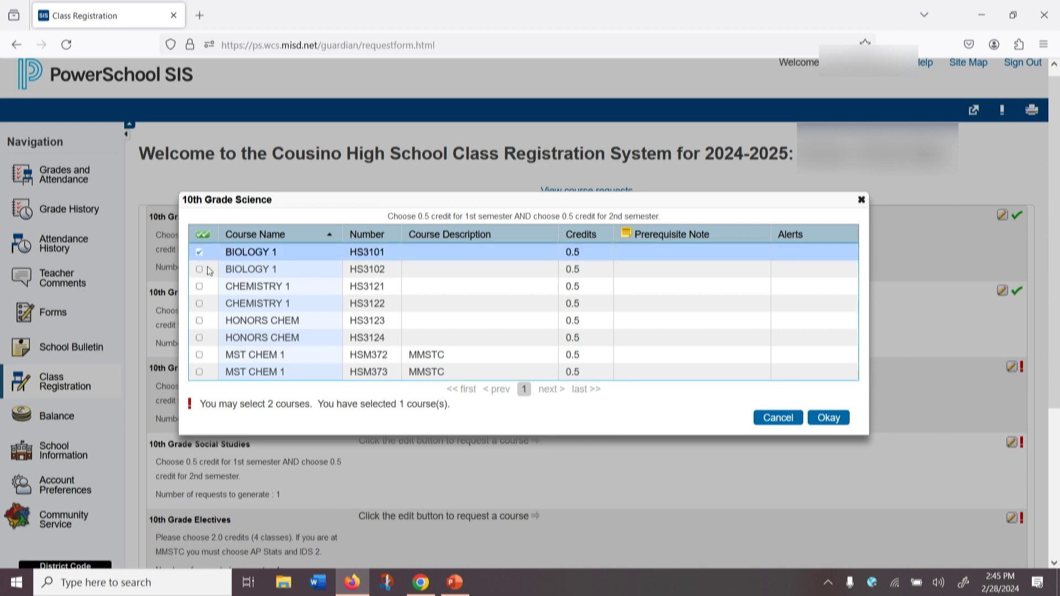
click(200, 270)
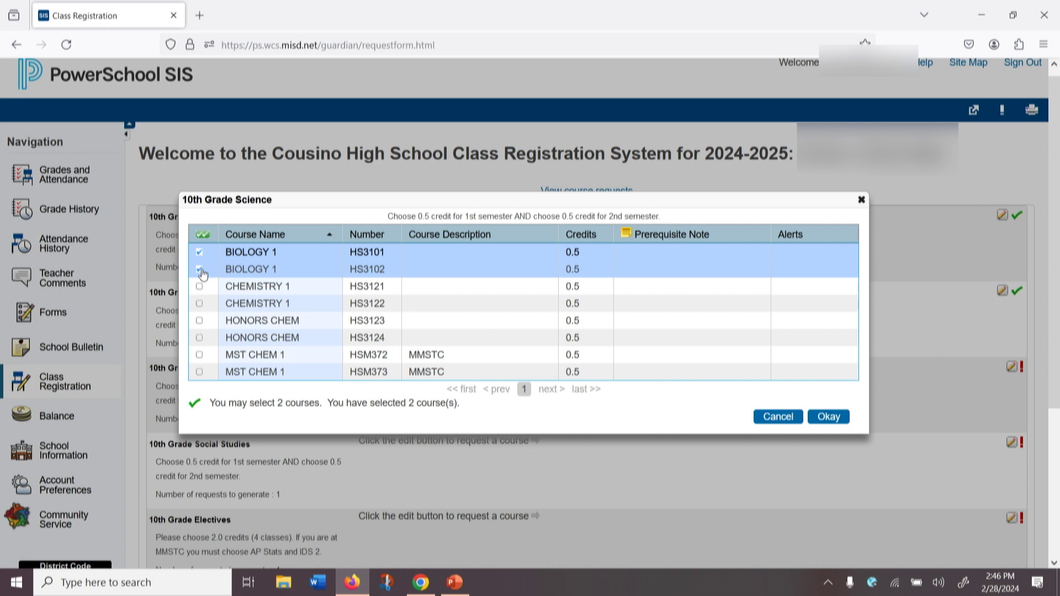
click(843, 417)
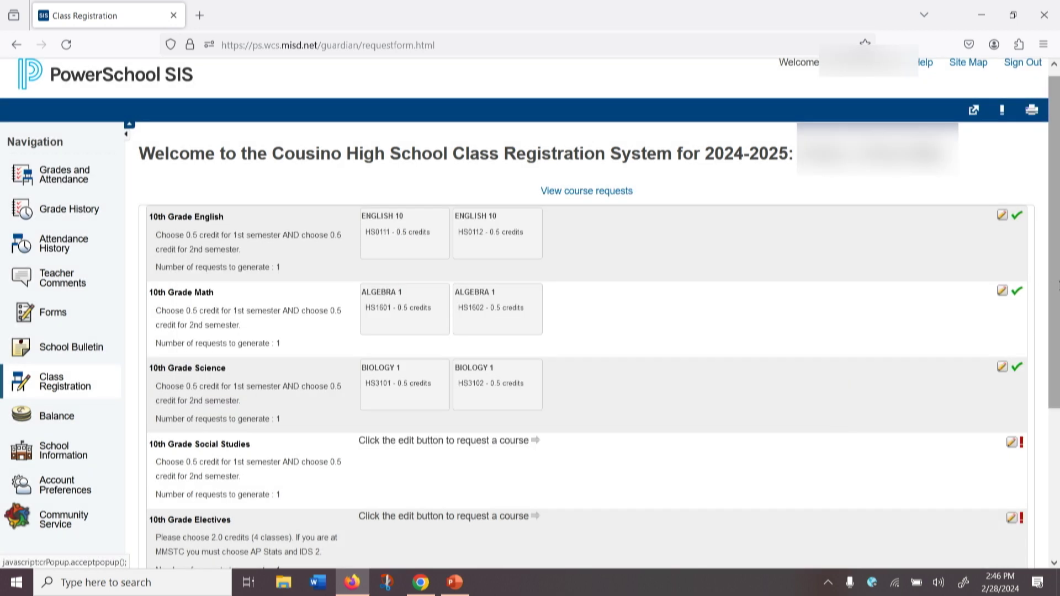
Request both semesters of WORLD HISTORY, HS2018 and HS2017, for the 10th Grade Social Studies group
drag(1058, 286, 1058, 418)
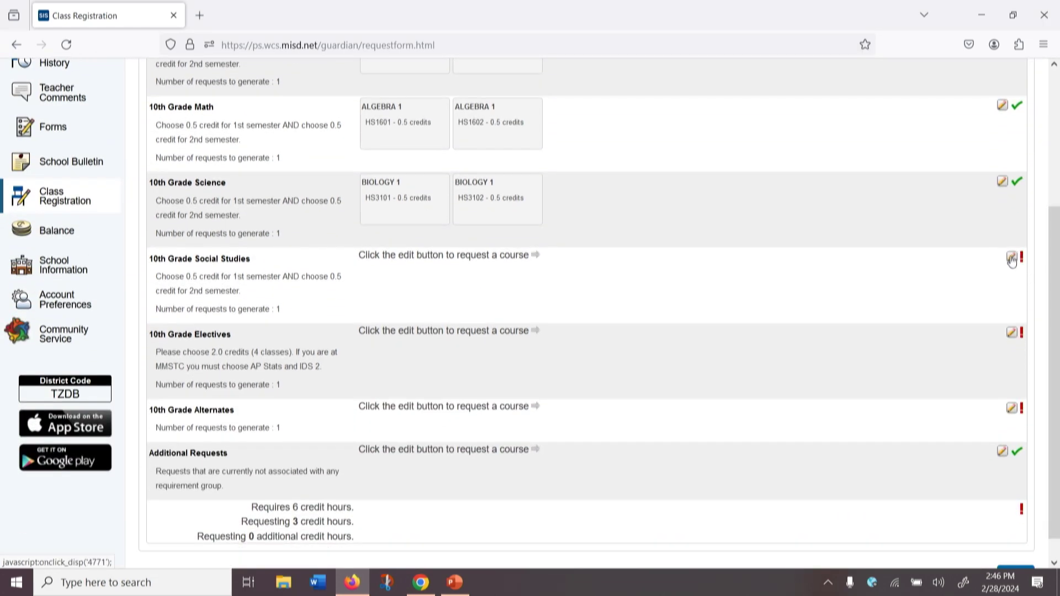
click(1011, 261)
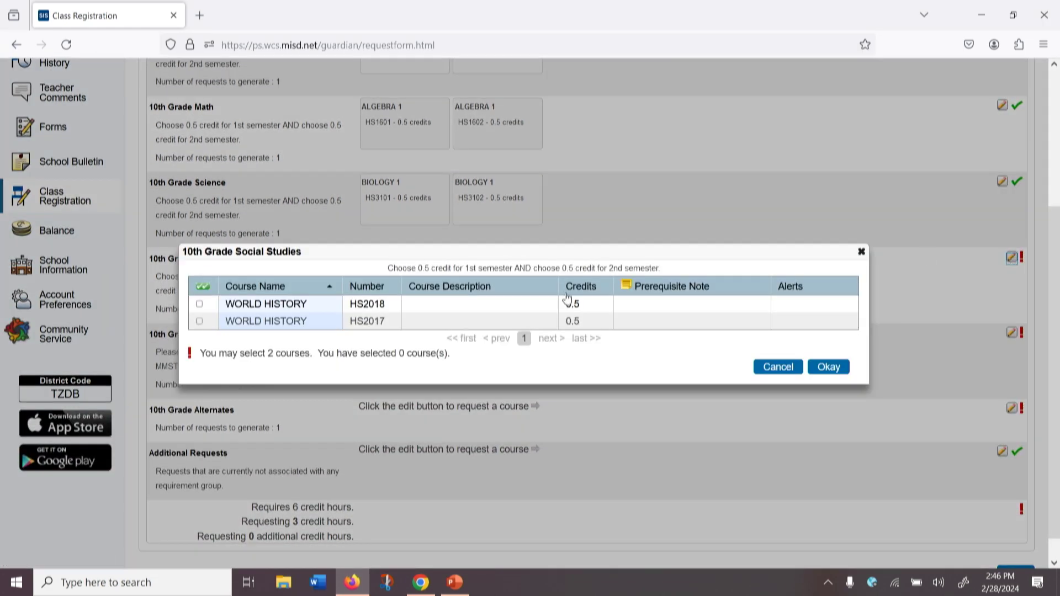
click(199, 304)
click(199, 322)
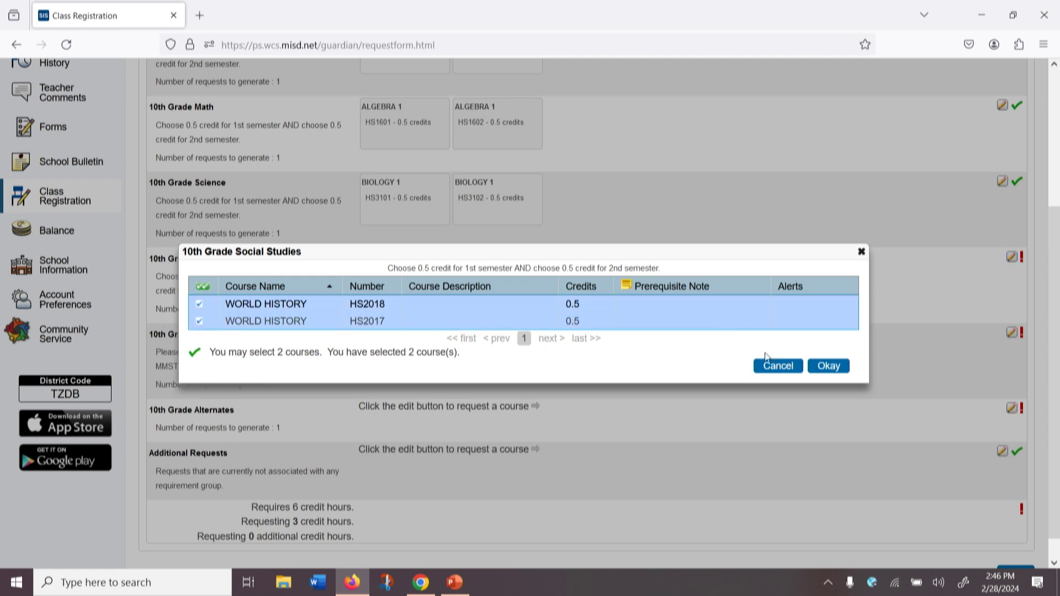
click(830, 367)
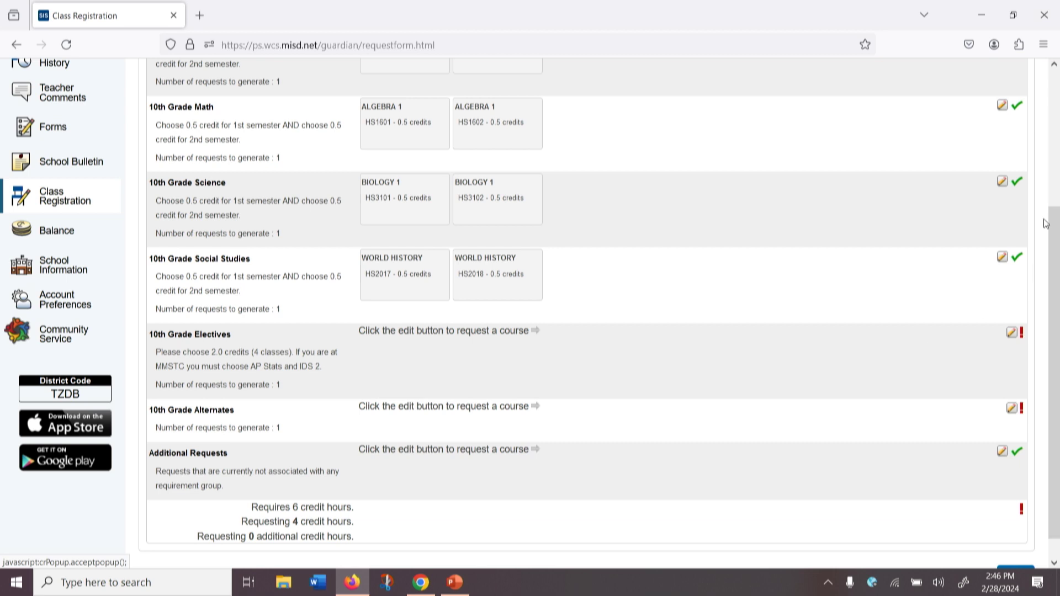
scroll(1057, 286, down, 1)
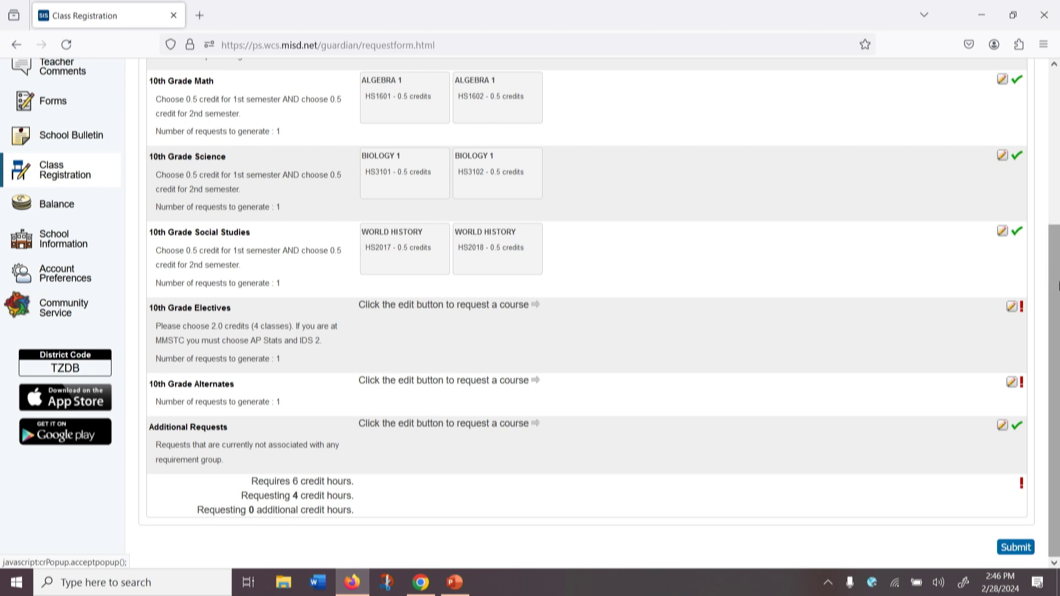
scroll(1017, 208, up, 1)
scroll(1018, 209, up, 1)
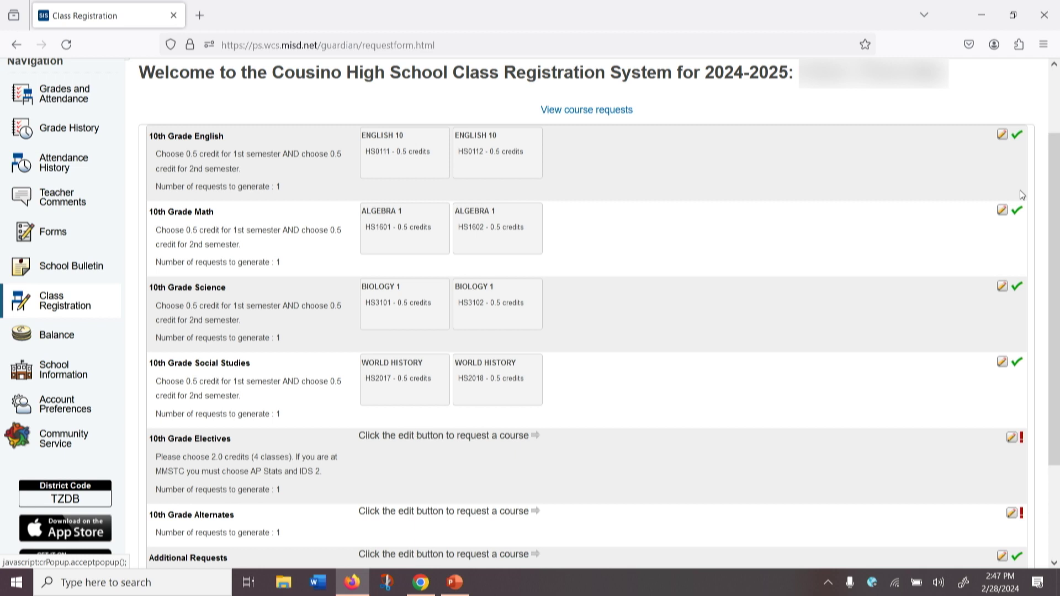
click(1013, 439)
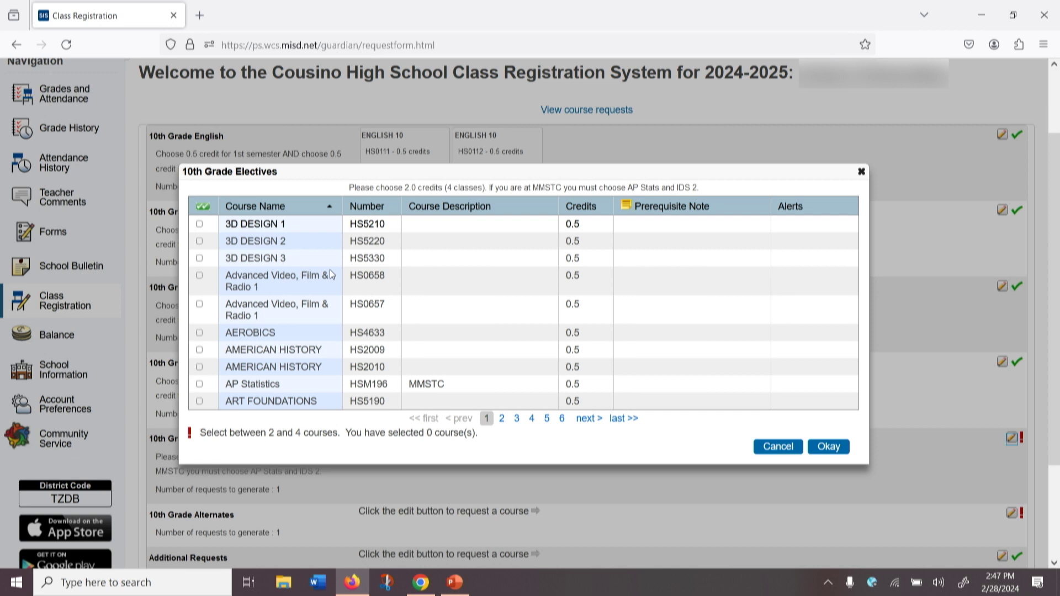
click(199, 276)
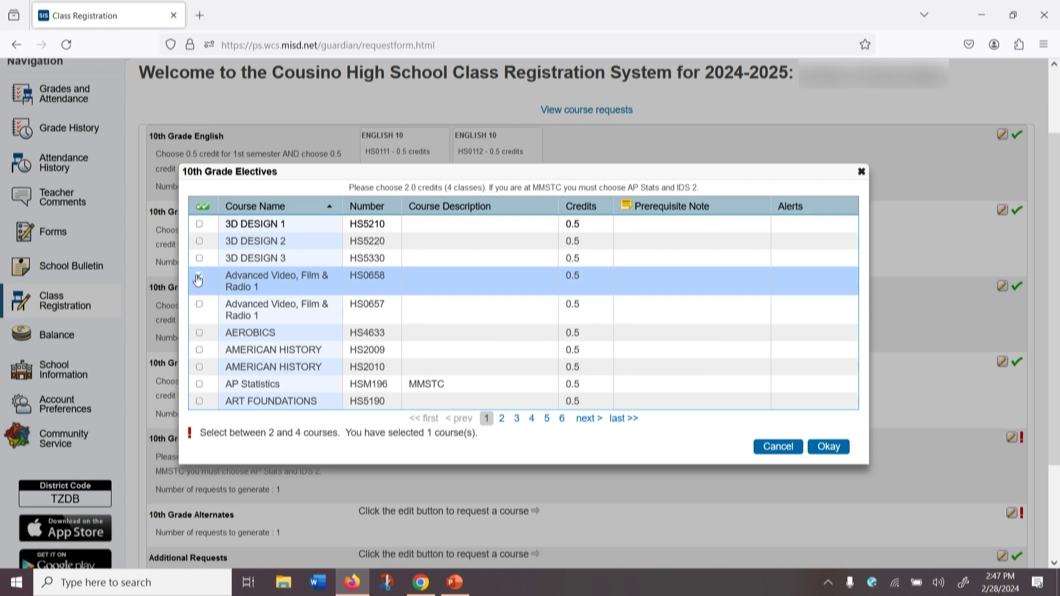
click(199, 305)
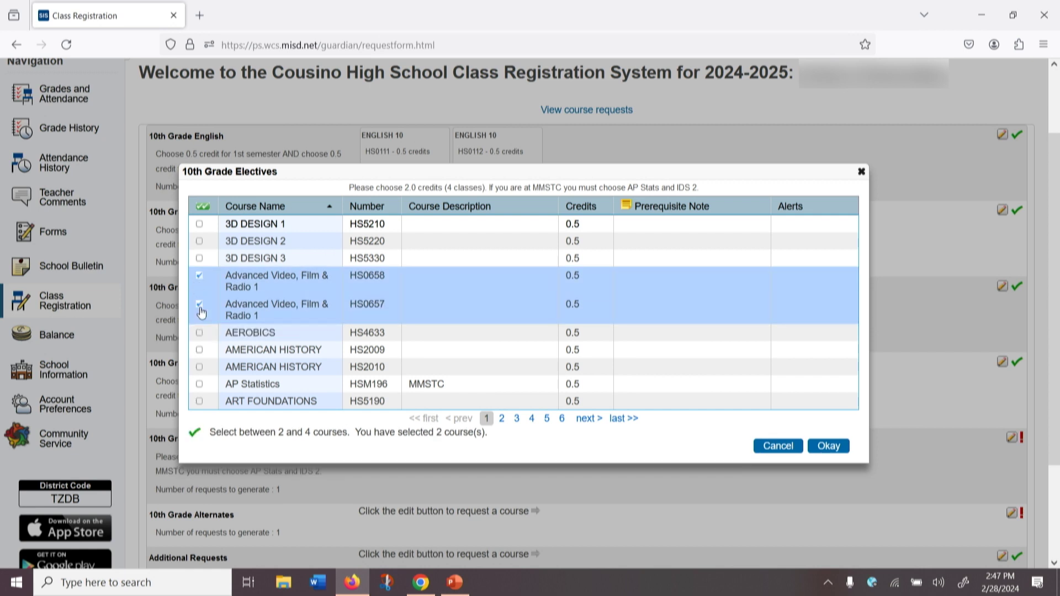
click(589, 420)
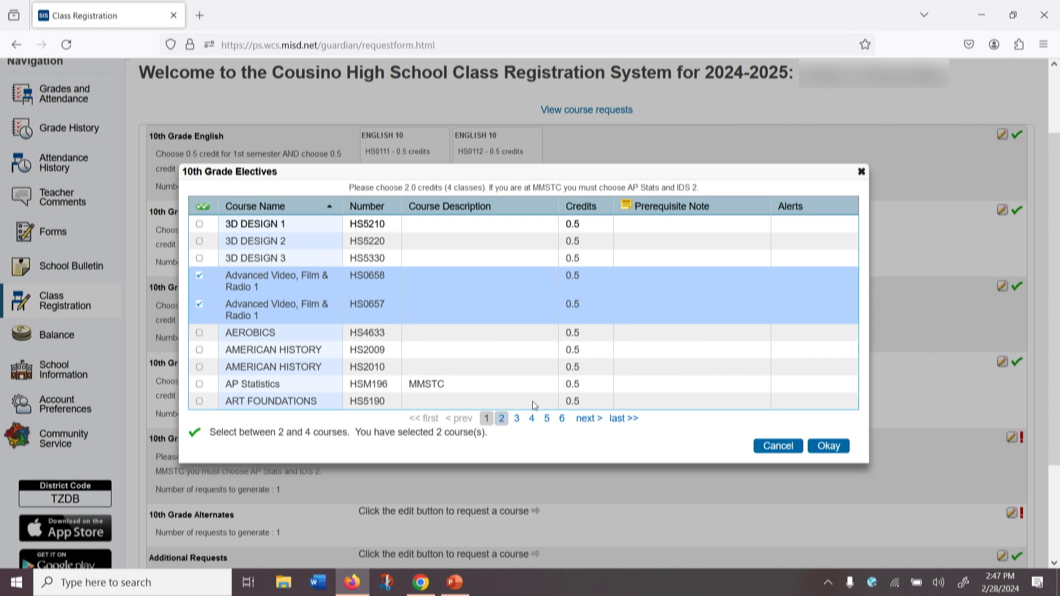
click(200, 306)
click(200, 276)
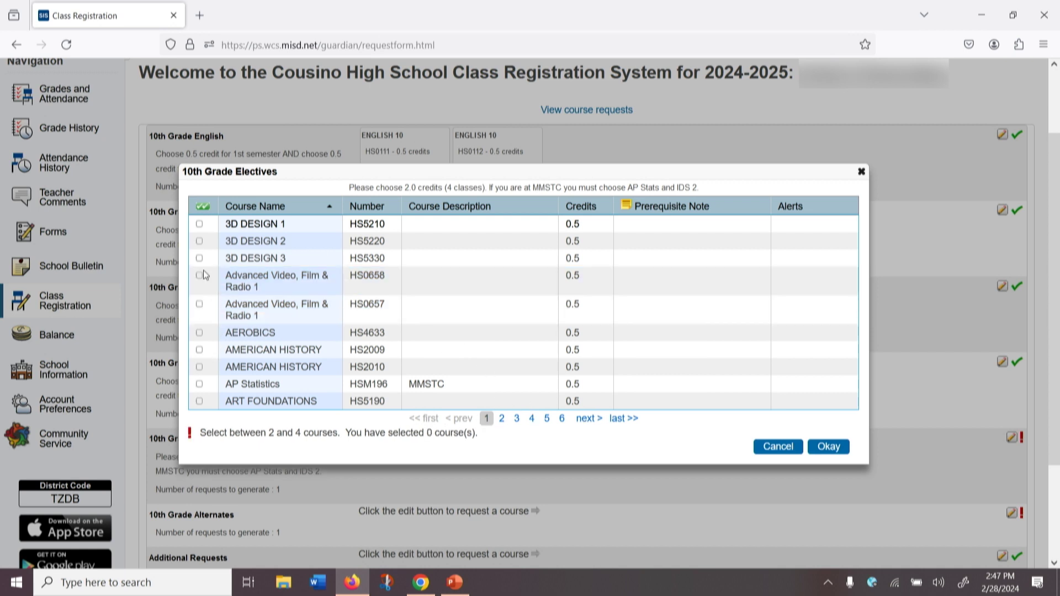
click(200, 402)
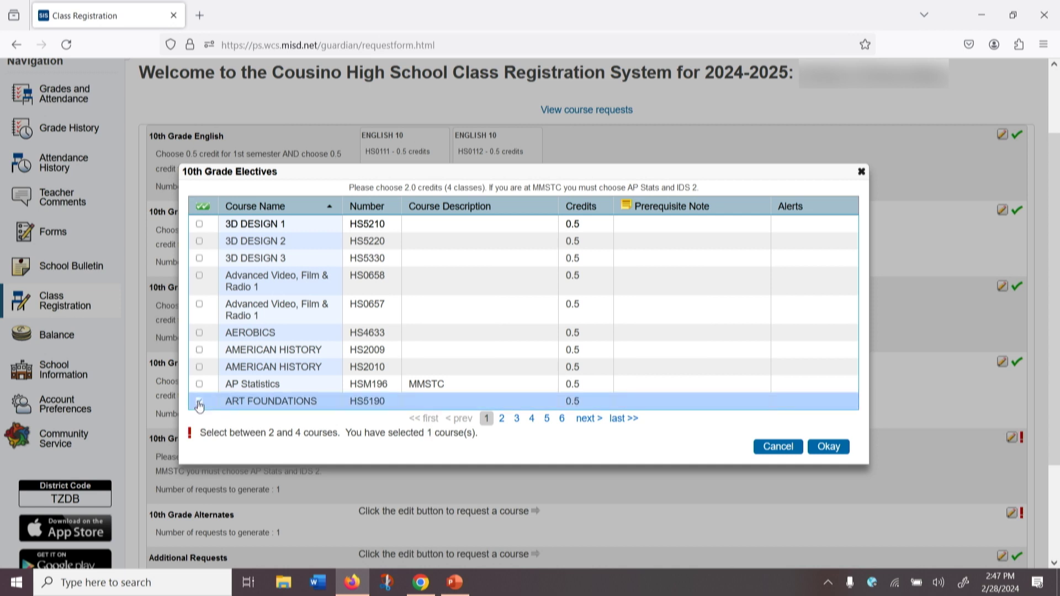
click(199, 403)
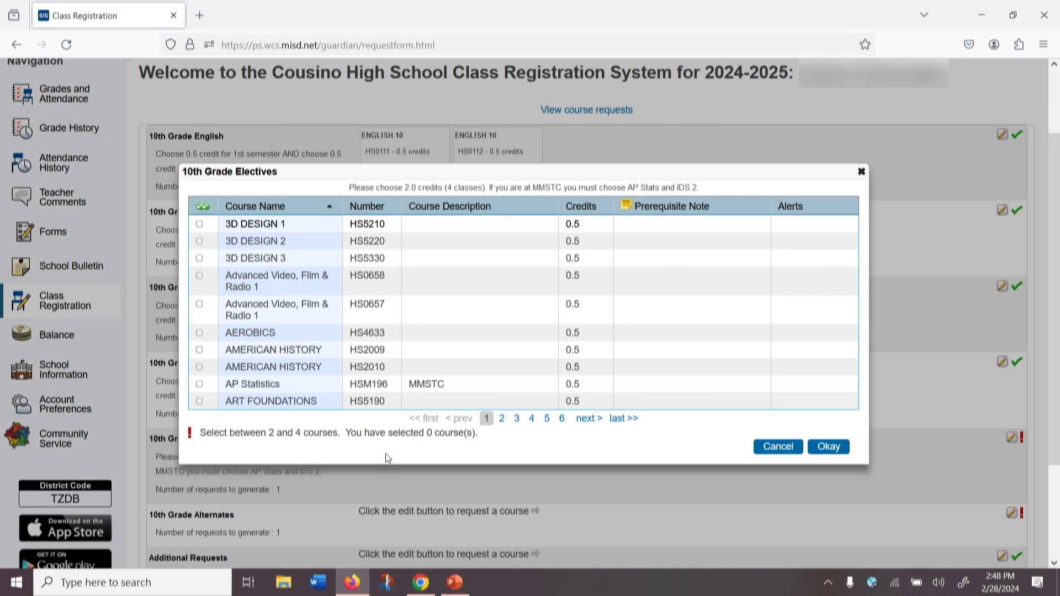
Request both semesters of Advanced Video, Film & Radio 1 (HS0658, HS0657) and CONCERT BAND (HS5102, HS5101) as the 10th Grade Electives
click(199, 279)
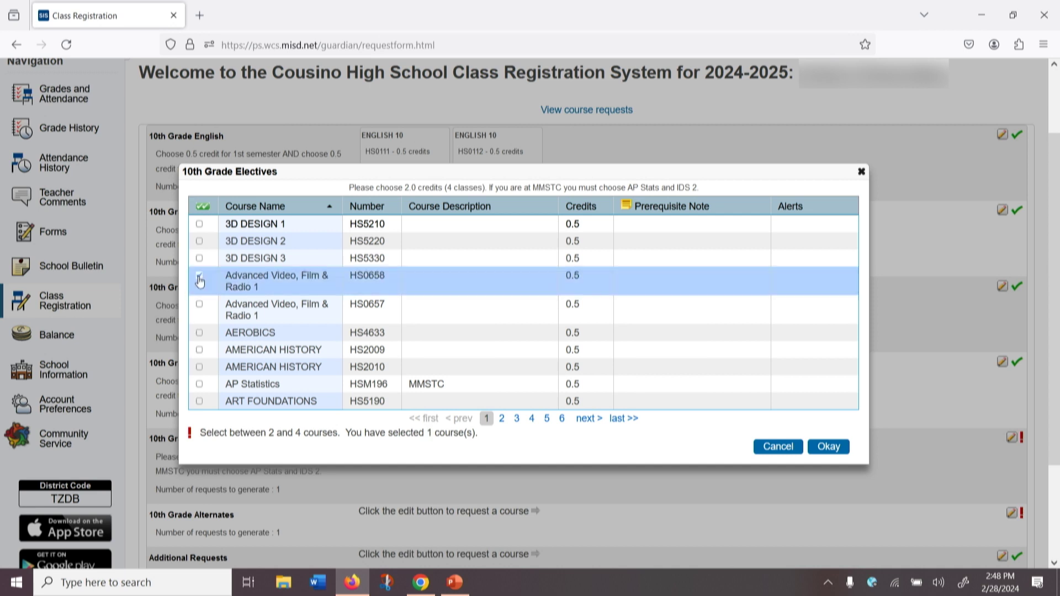
click(200, 306)
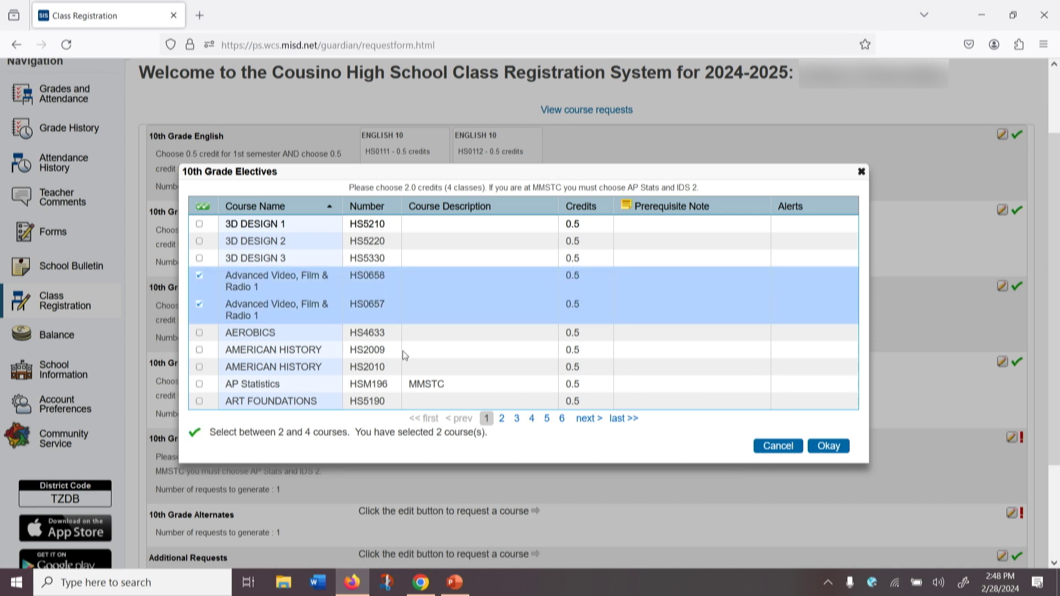
click(530, 419)
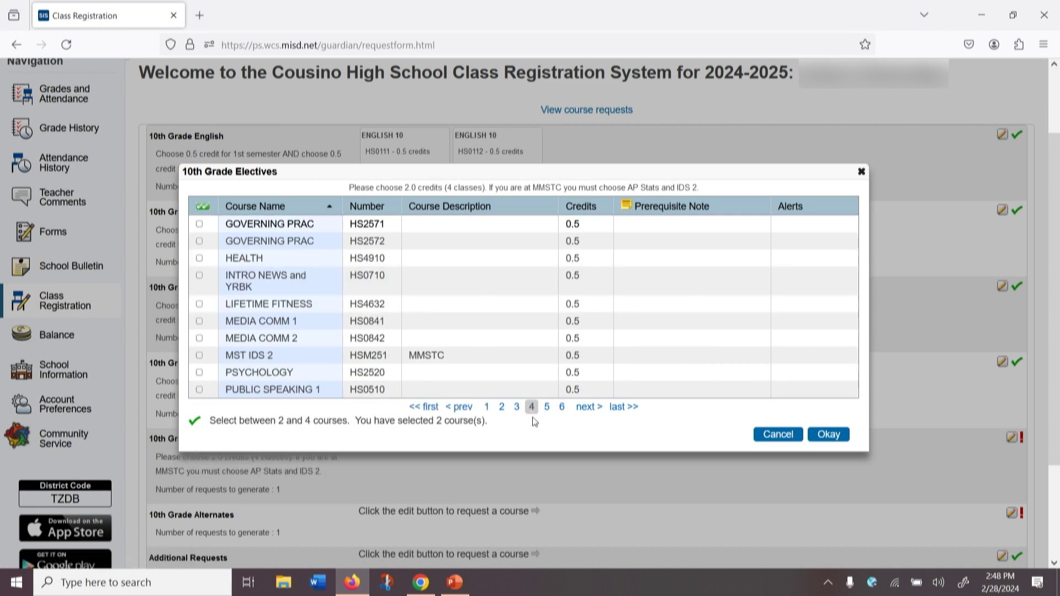
click(501, 408)
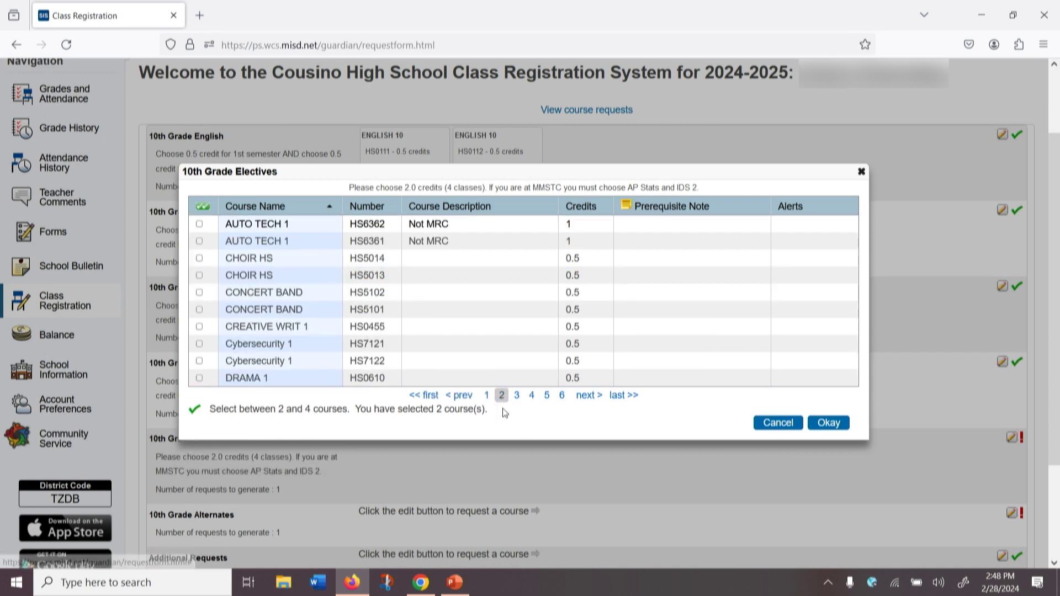
click(200, 293)
click(200, 310)
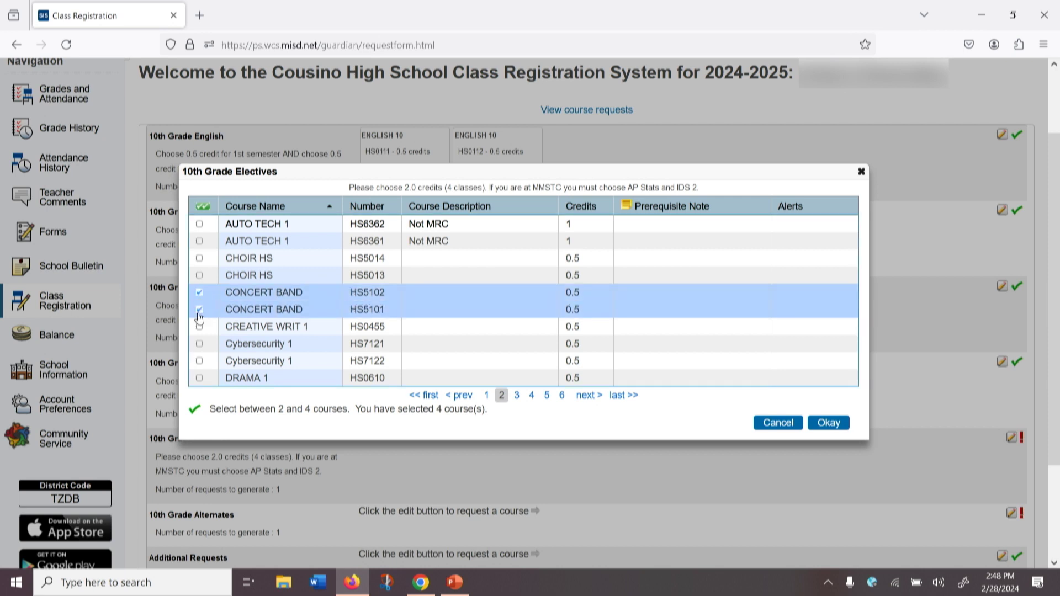
click(840, 424)
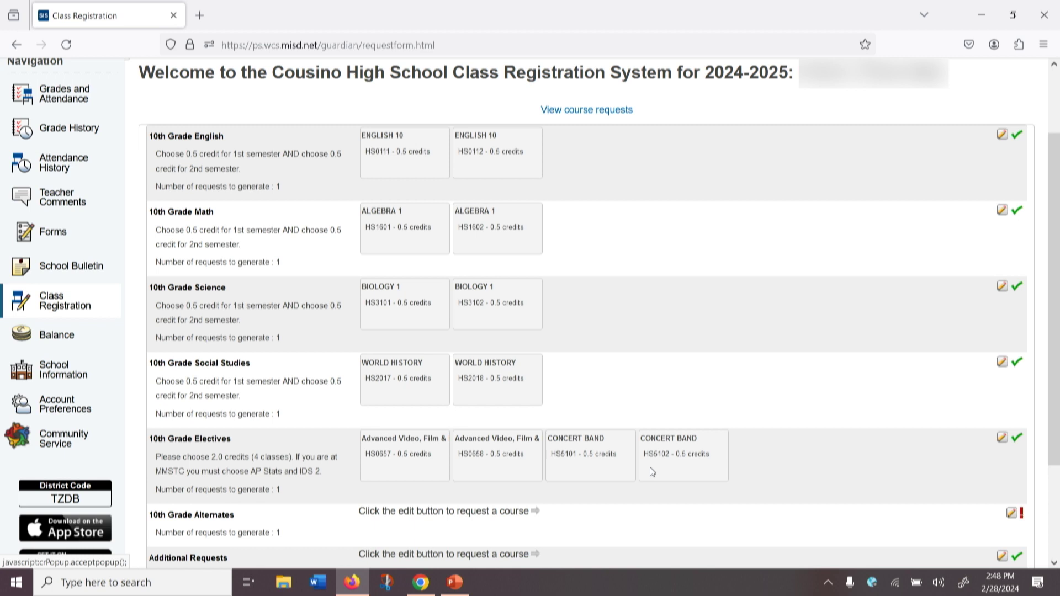
Reopen the 10th Grade Electives and deselect both semesters of Advanced Video, Film & Radio 1 and CONCERT BAND
click(1002, 440)
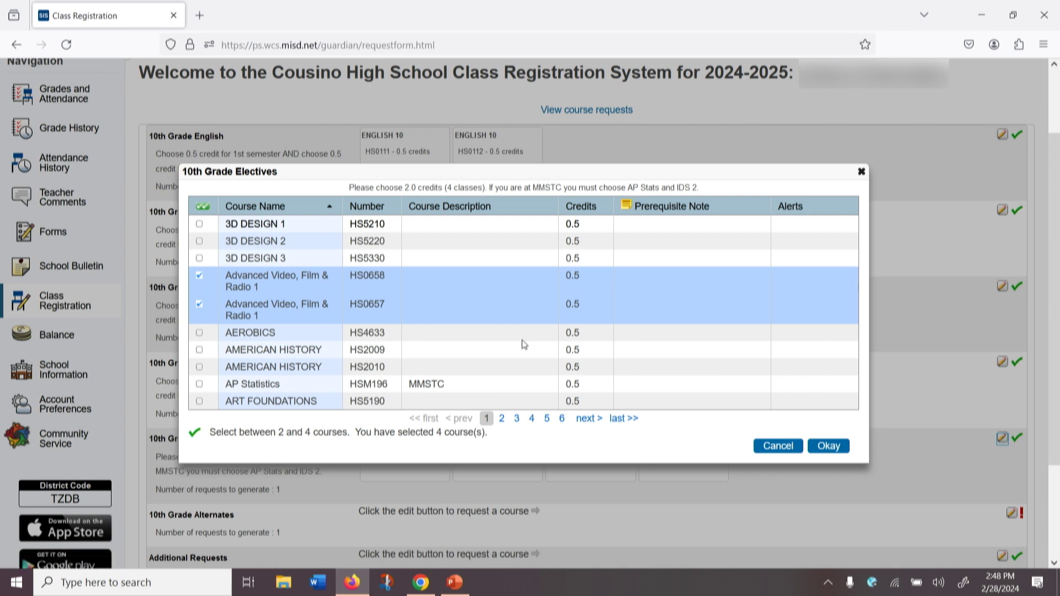
click(200, 276)
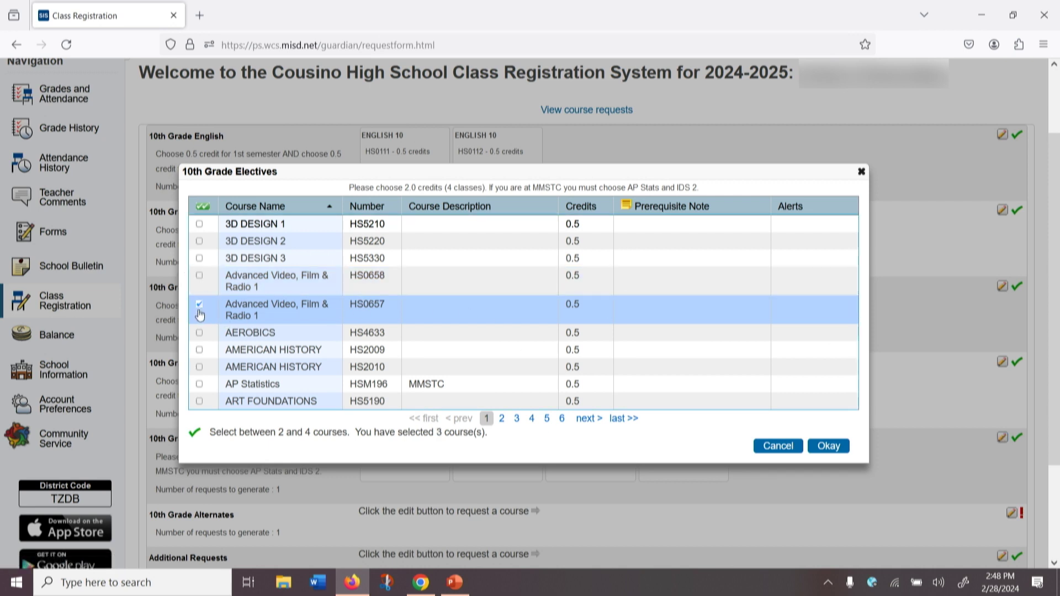
click(199, 305)
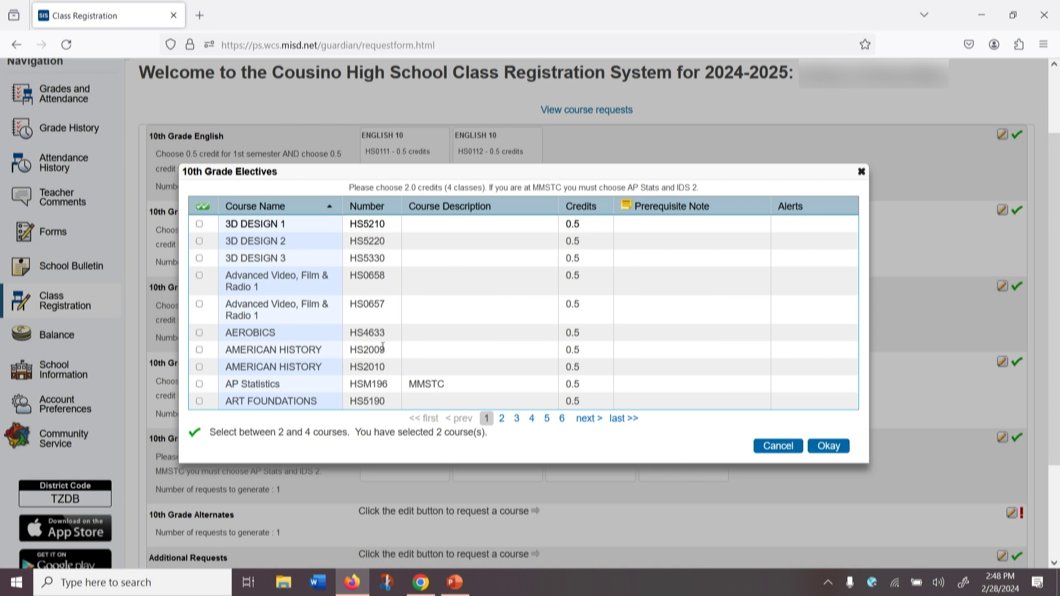
click(502, 418)
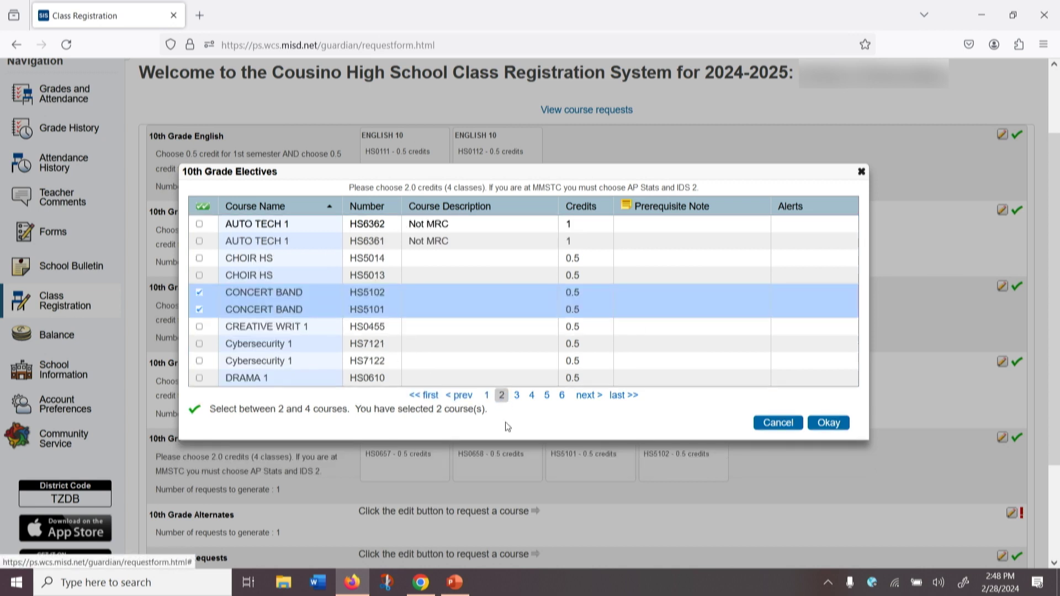
click(199, 293)
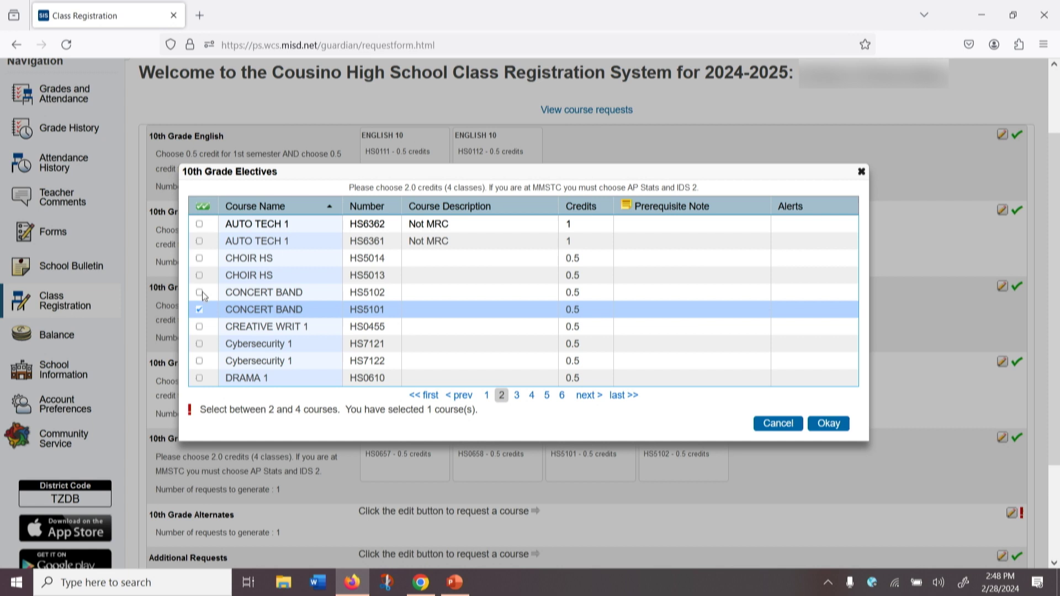
click(199, 310)
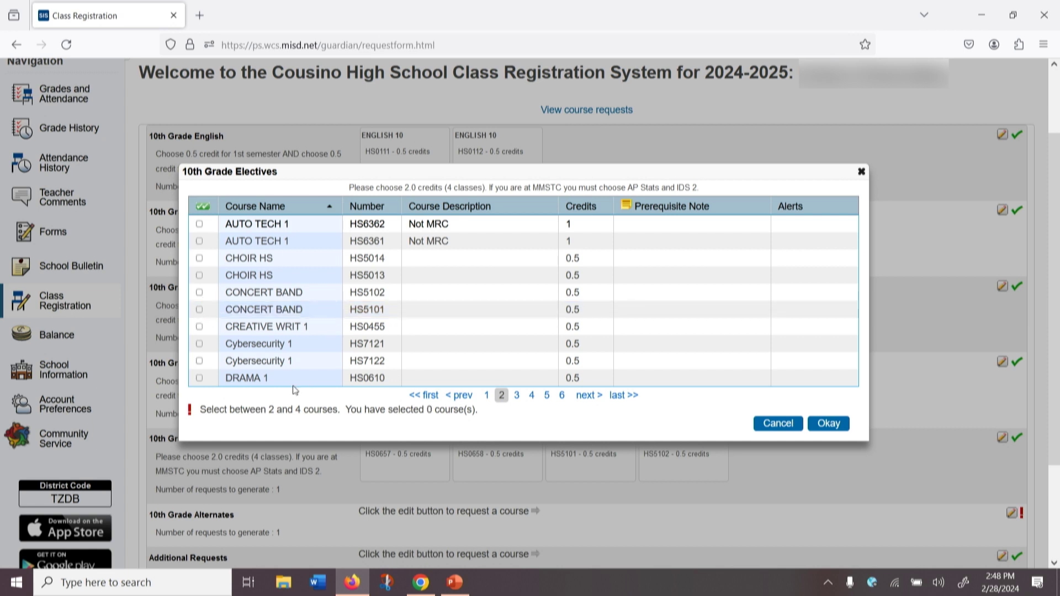
Request DRAMA 1 (HS0610), FOODS and NUTRITION 1 (HS8100), LIFETIME FITNESS (HS4632) and ART FOUNDATIONS (HS5190) as the 10th Grade Electives
click(199, 378)
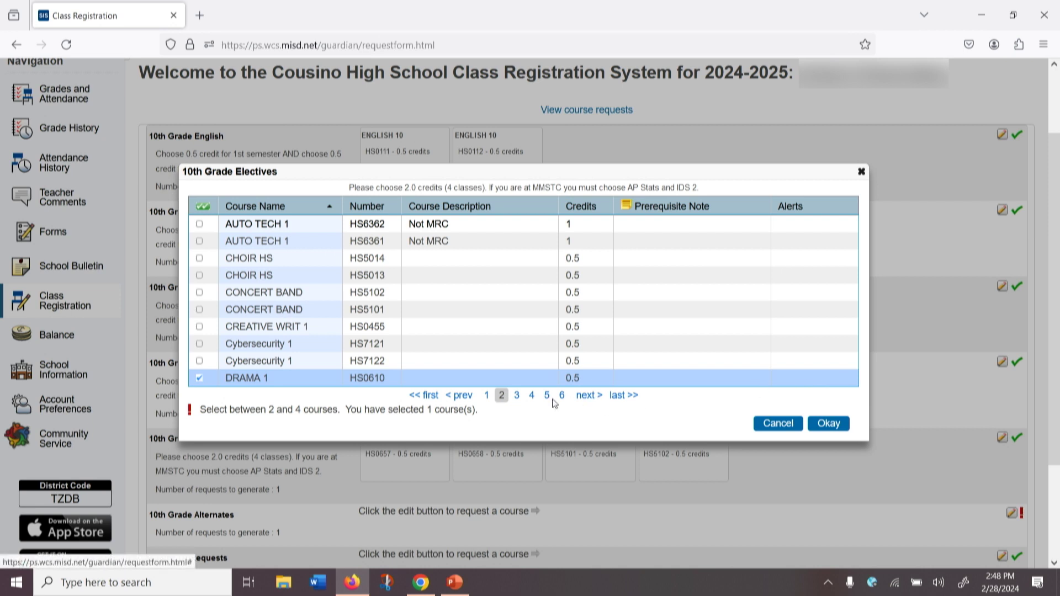
click(516, 395)
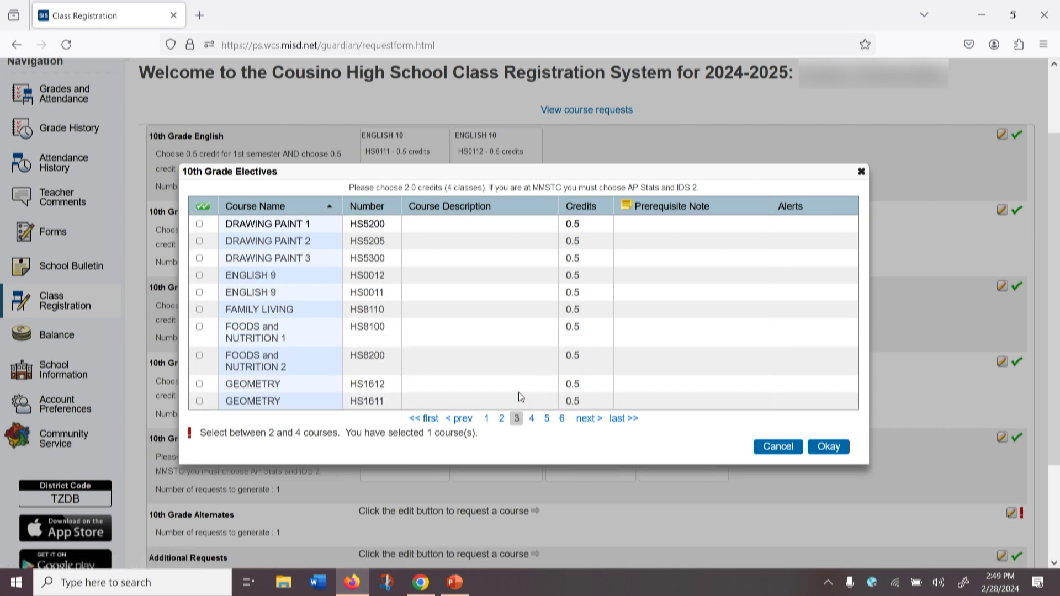
click(200, 327)
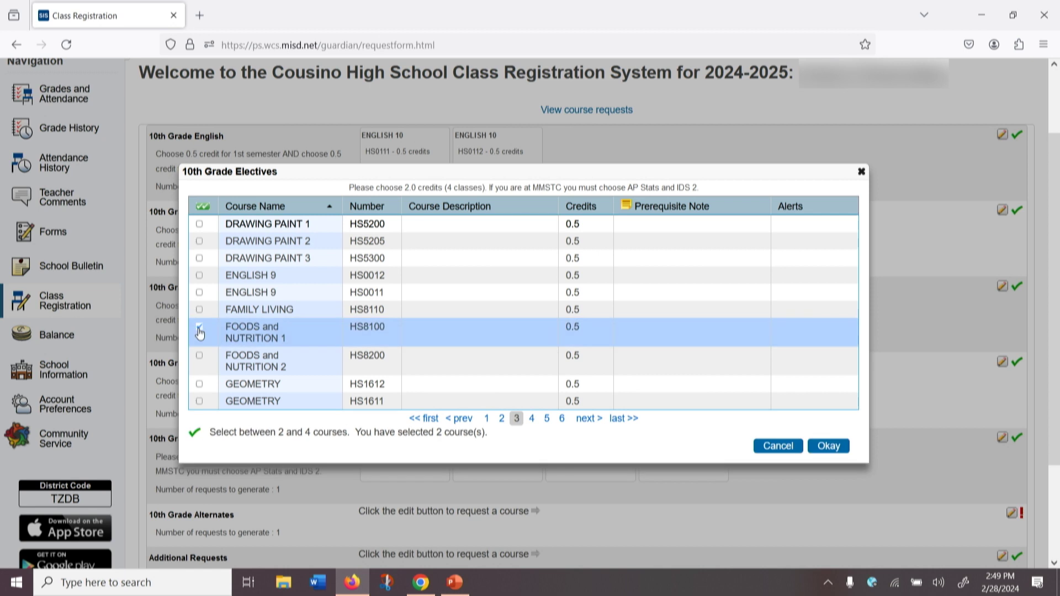
click(531, 418)
drag(522, 393, 552, 323)
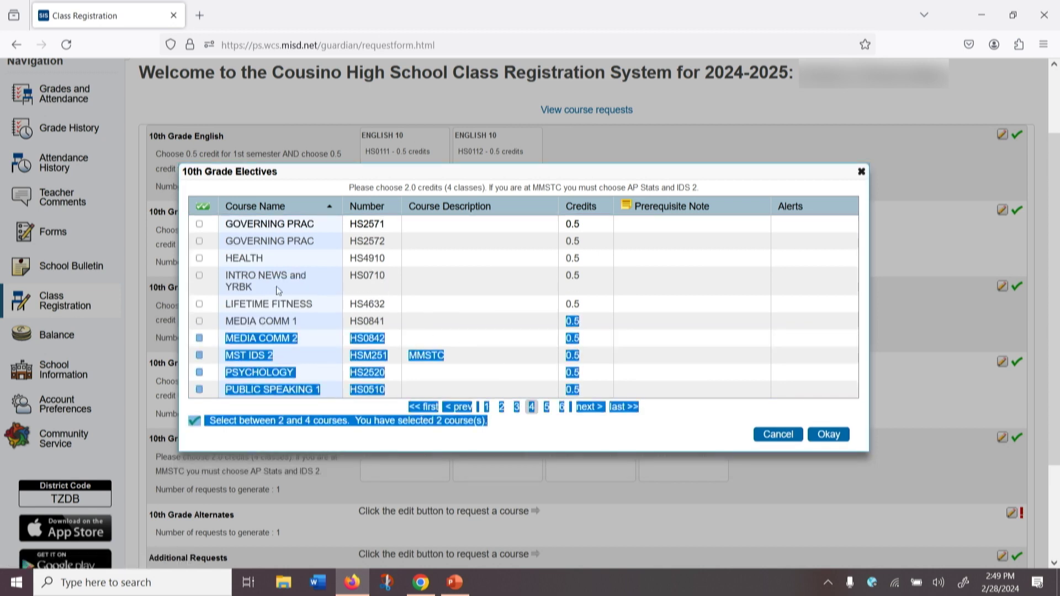
click(200, 304)
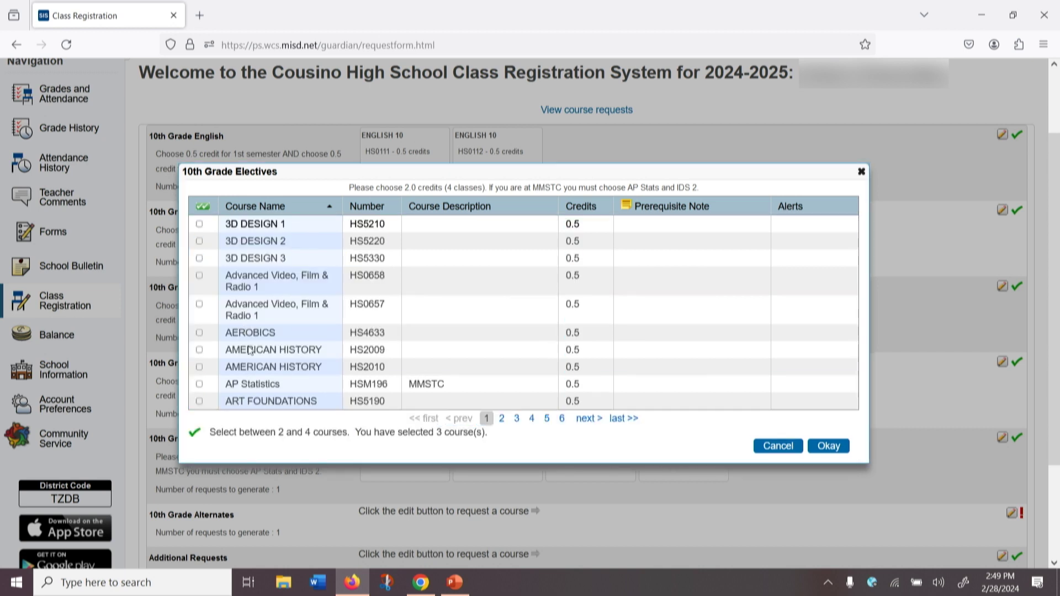
click(200, 403)
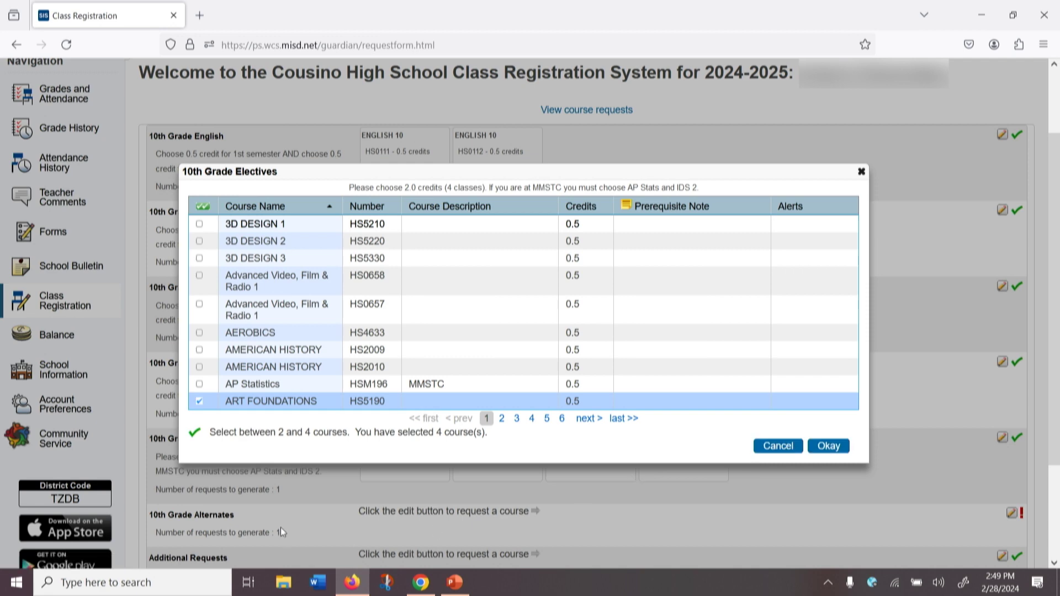
click(841, 446)
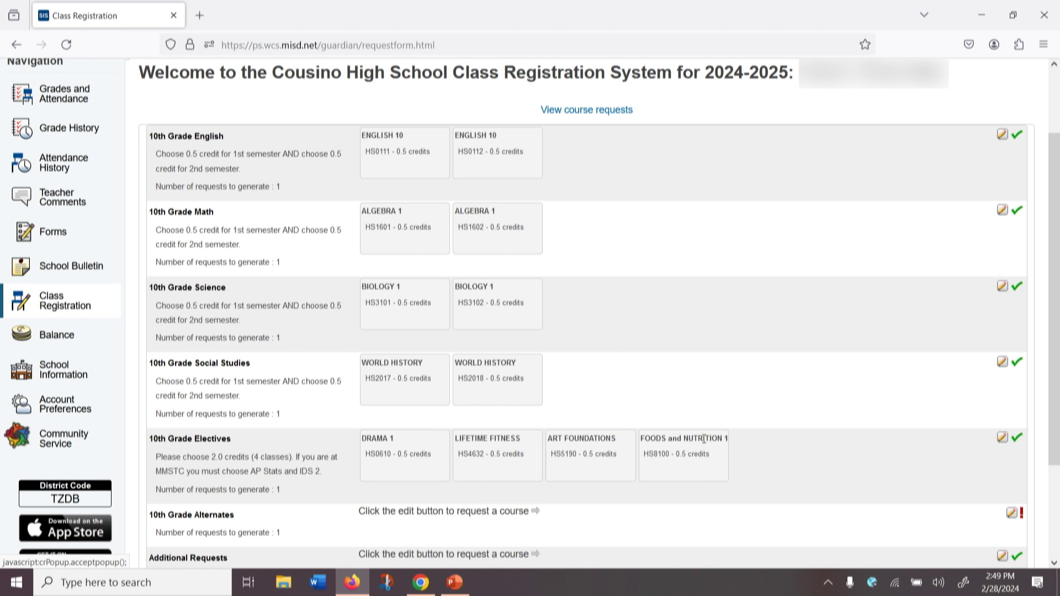
Reopen the 10th Grade Electives and deselect FOODS and NUTRITION 1, keeping ART FOUNDATIONS selected and DRAWING PAINT 1 unselected
click(1002, 442)
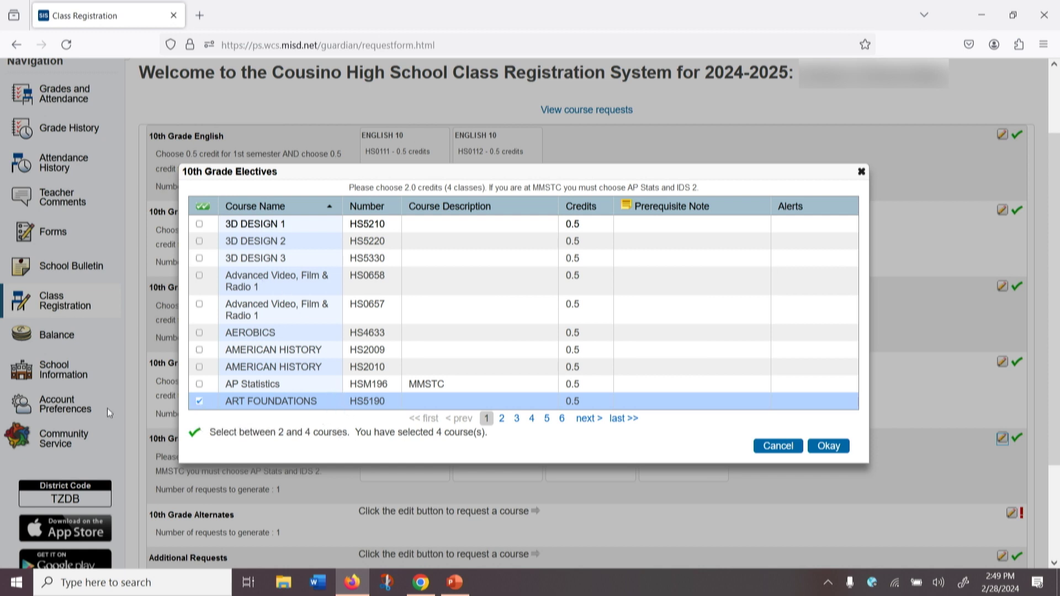
click(199, 401)
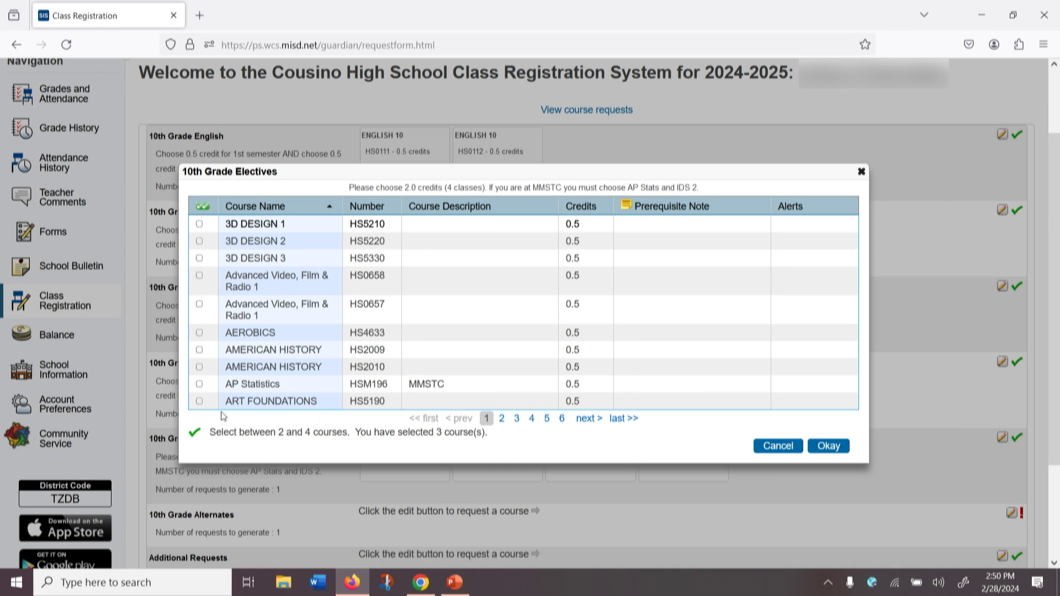
click(199, 401)
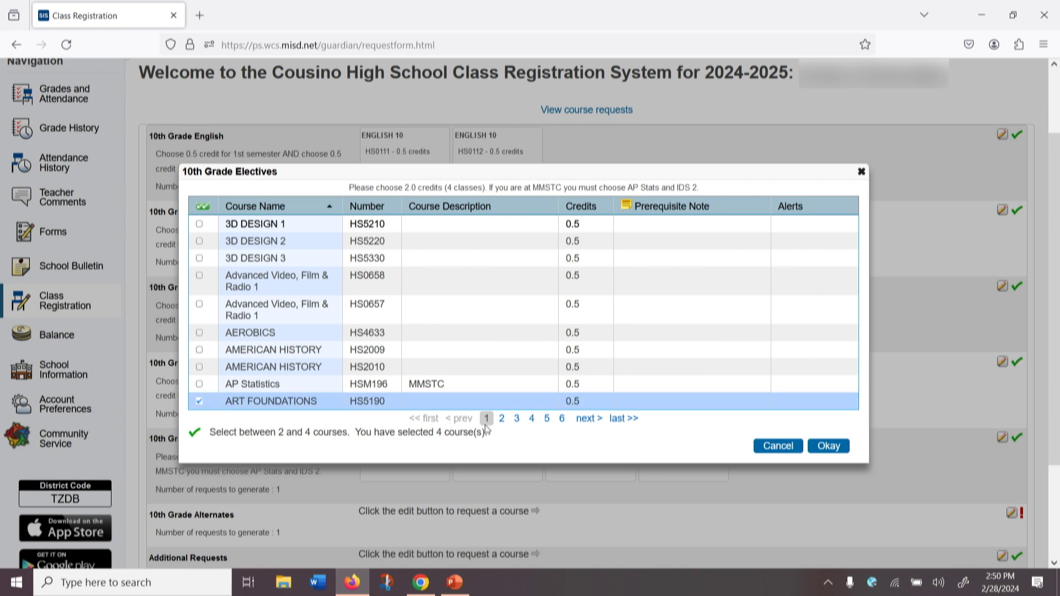
click(516, 422)
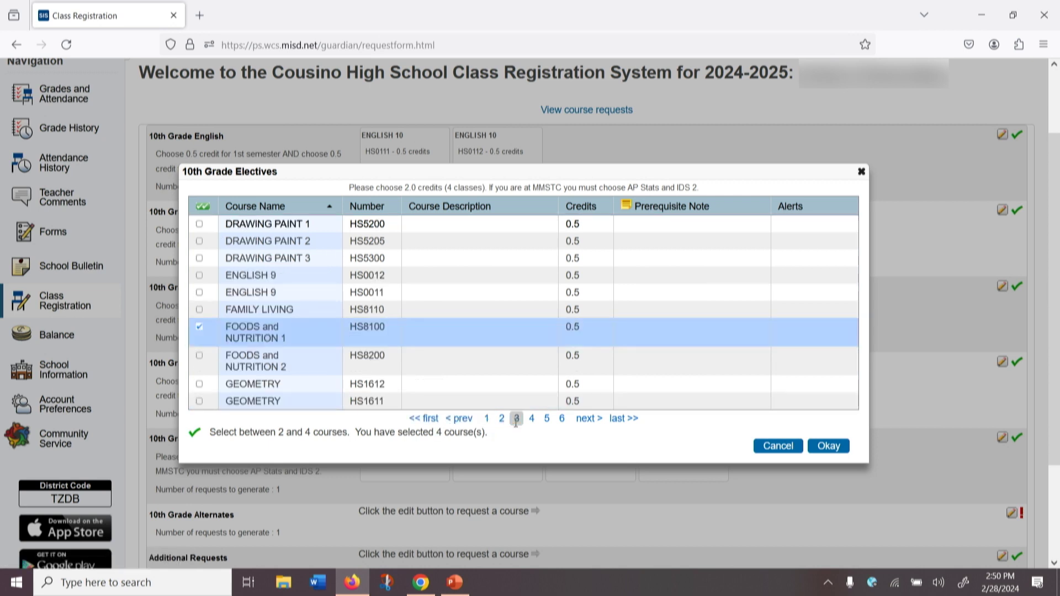
click(200, 223)
click(199, 327)
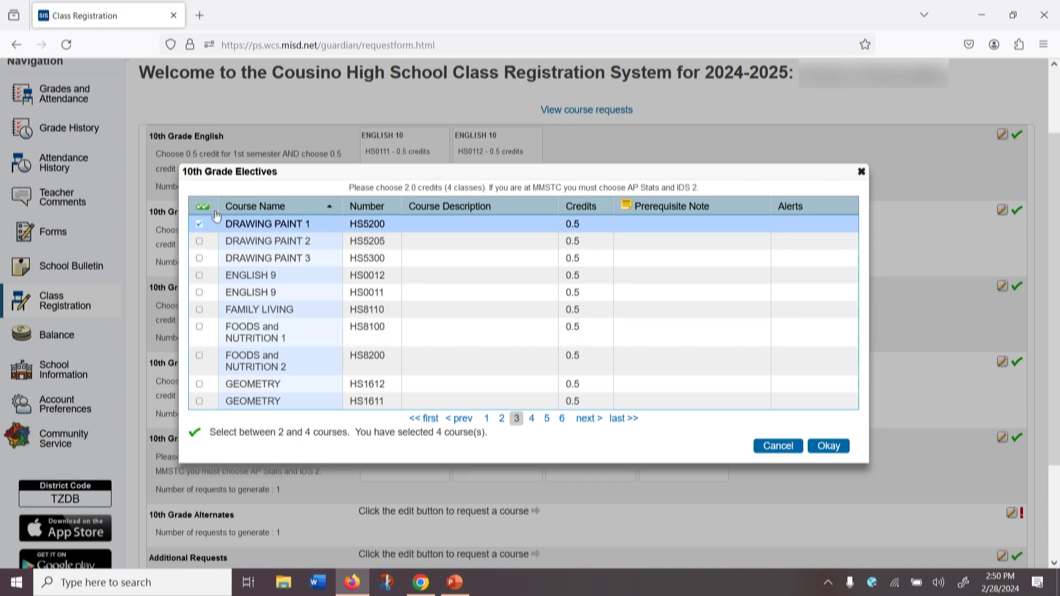
click(199, 223)
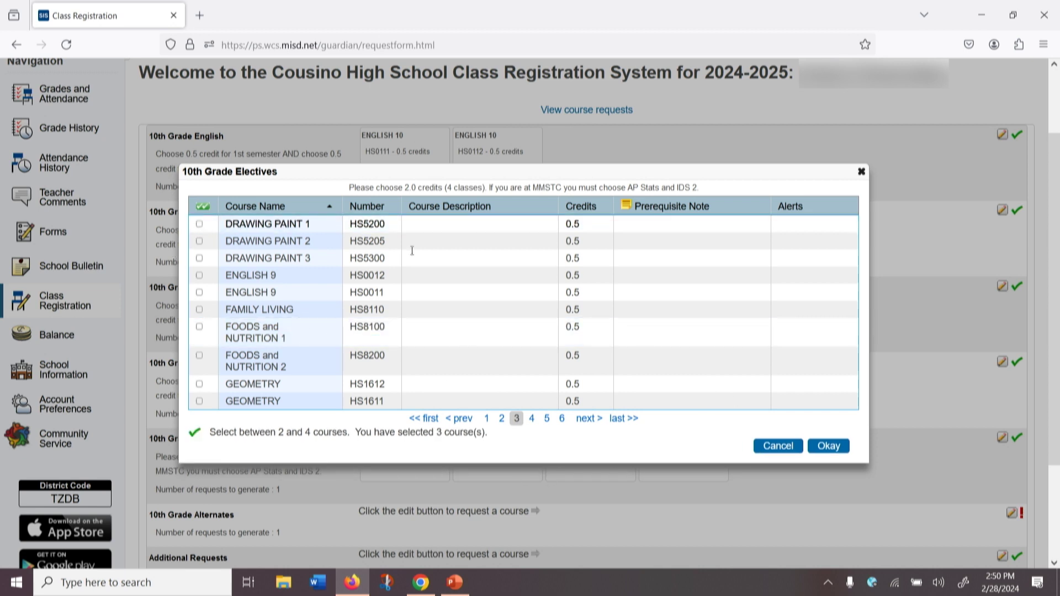
Deselect ART FOUNDATIONS (HS5190) and DRAMA 1 (HS0610) from the 10th Grade Electives
click(488, 418)
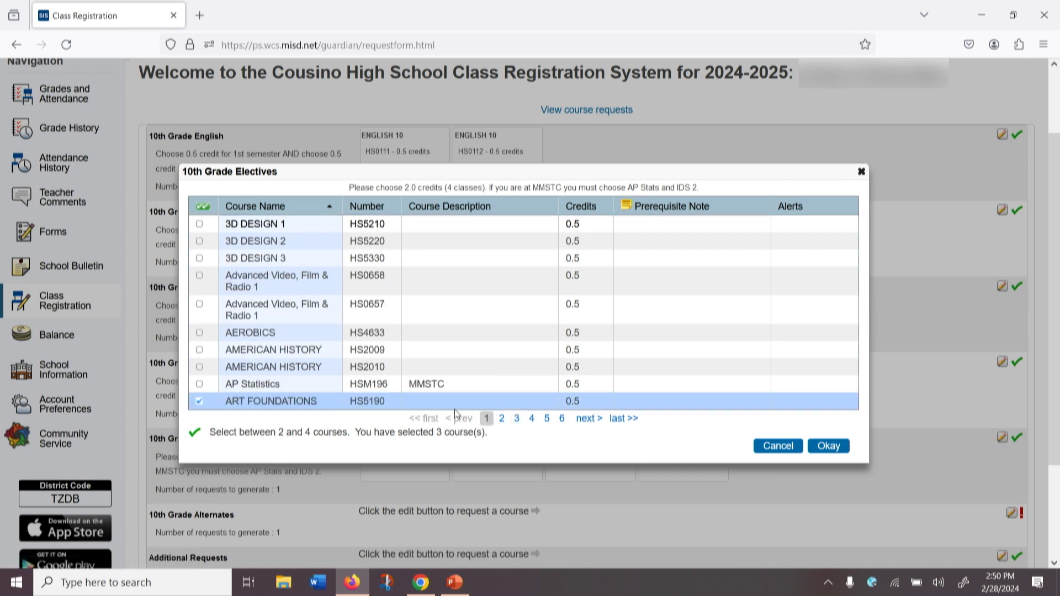
click(200, 402)
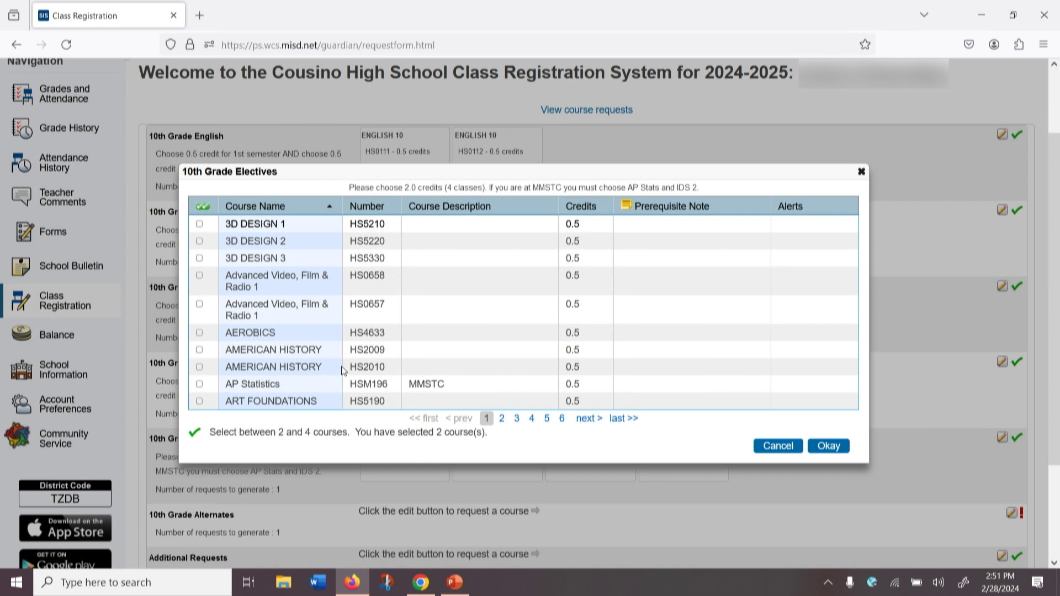
click(502, 420)
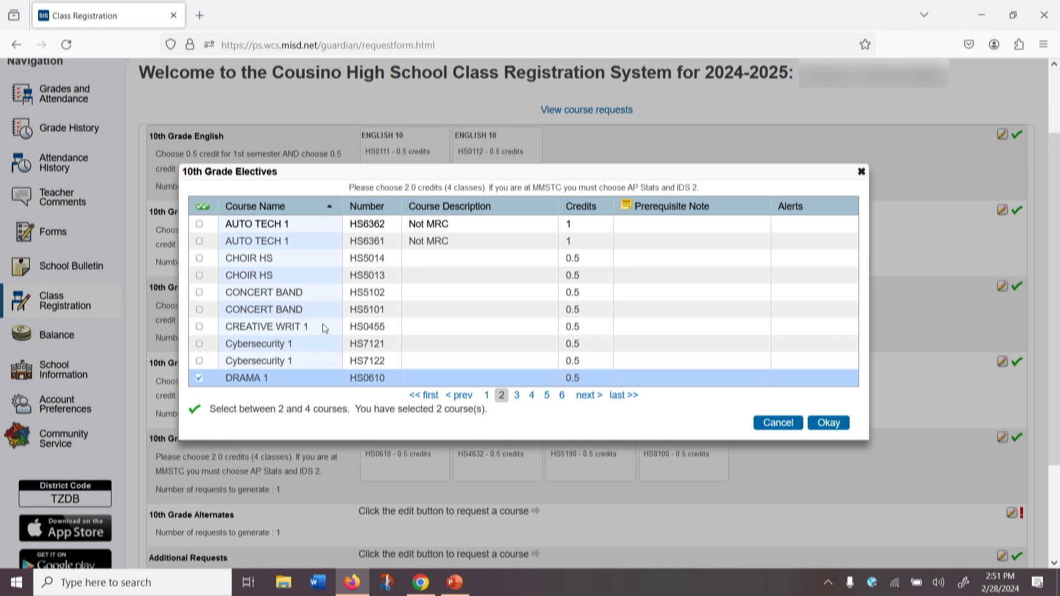
click(199, 380)
click(199, 378)
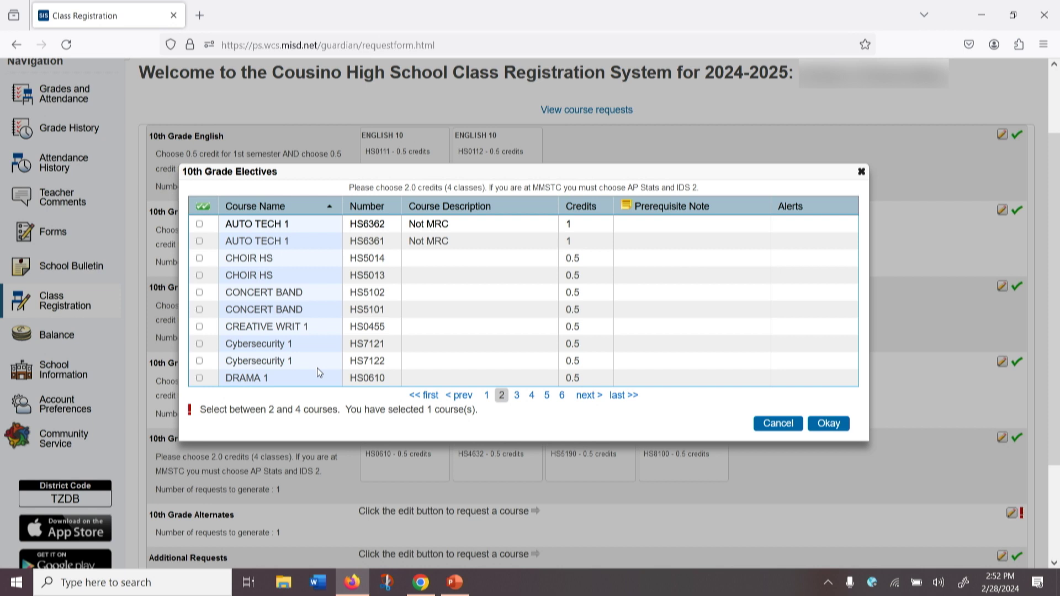
click(517, 395)
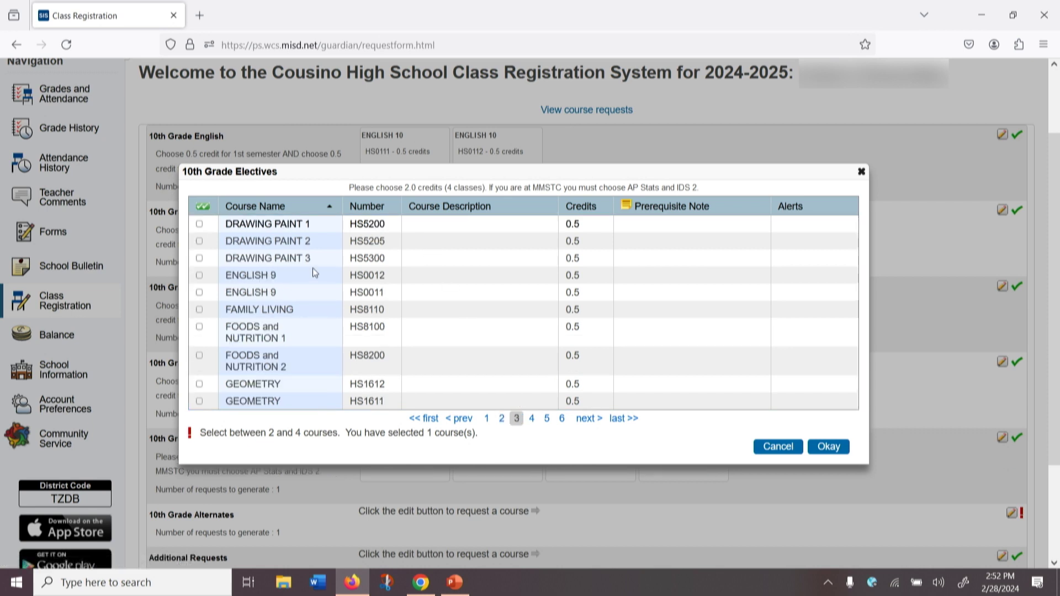
mouse_move(317, 309)
mouse_down()
mouse_move(266, 297)
mouse_move(421, 291)
mouse_move(313, 304)
mouse_move(319, 288)
mouse_up()
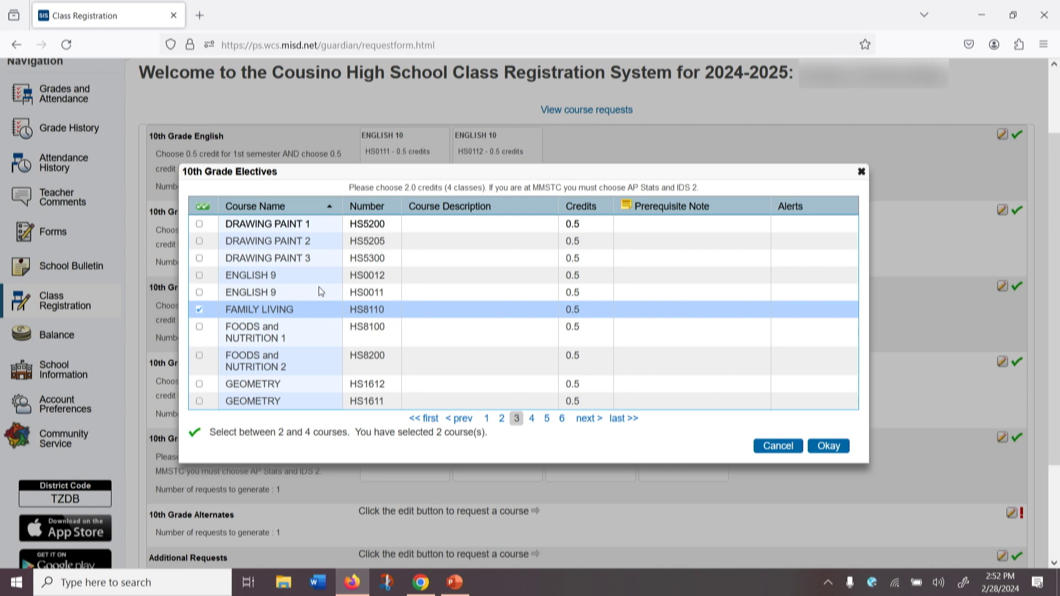
click(199, 310)
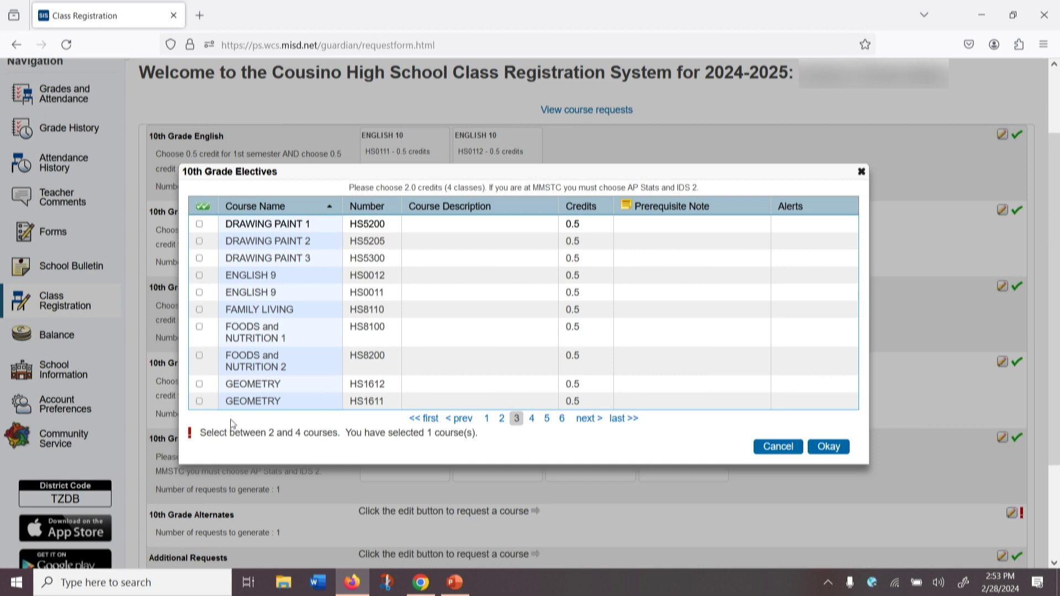
Deselect LIFETIME FITNESS (HS4632) from the 10th Grade Electives
click(533, 420)
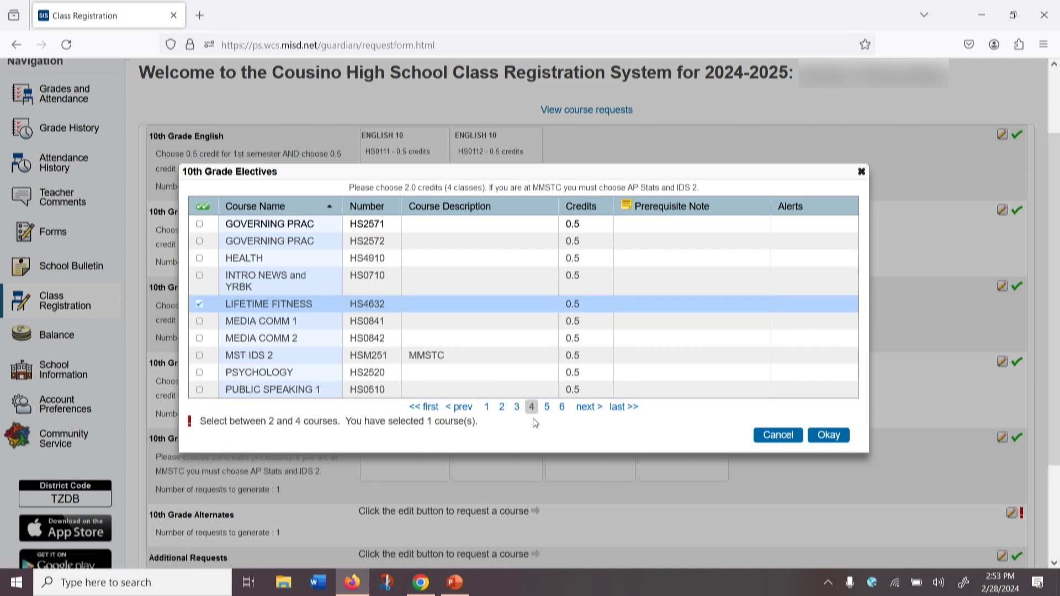
click(477, 304)
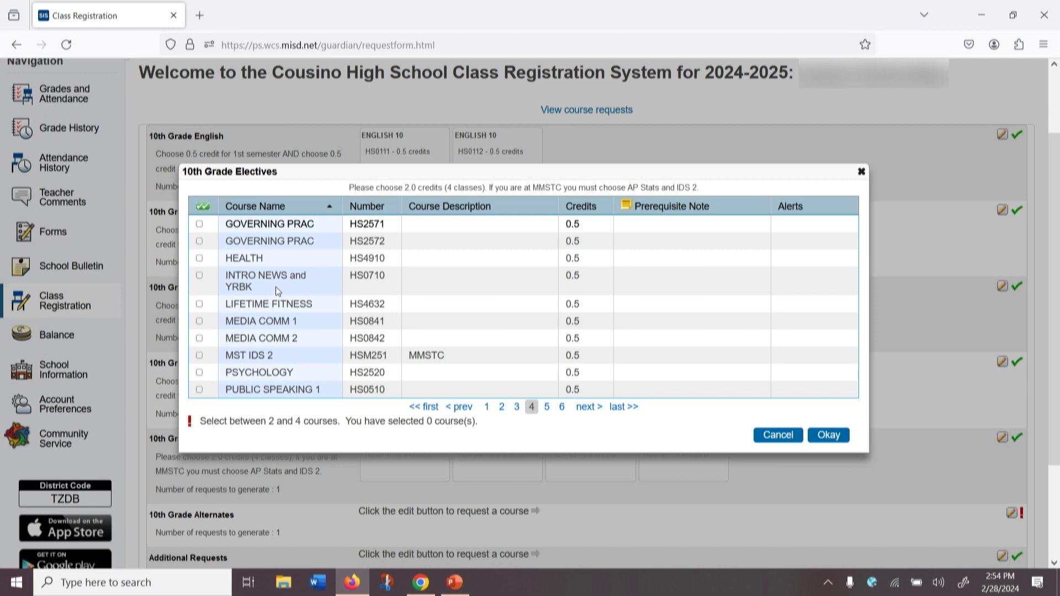
click(323, 305)
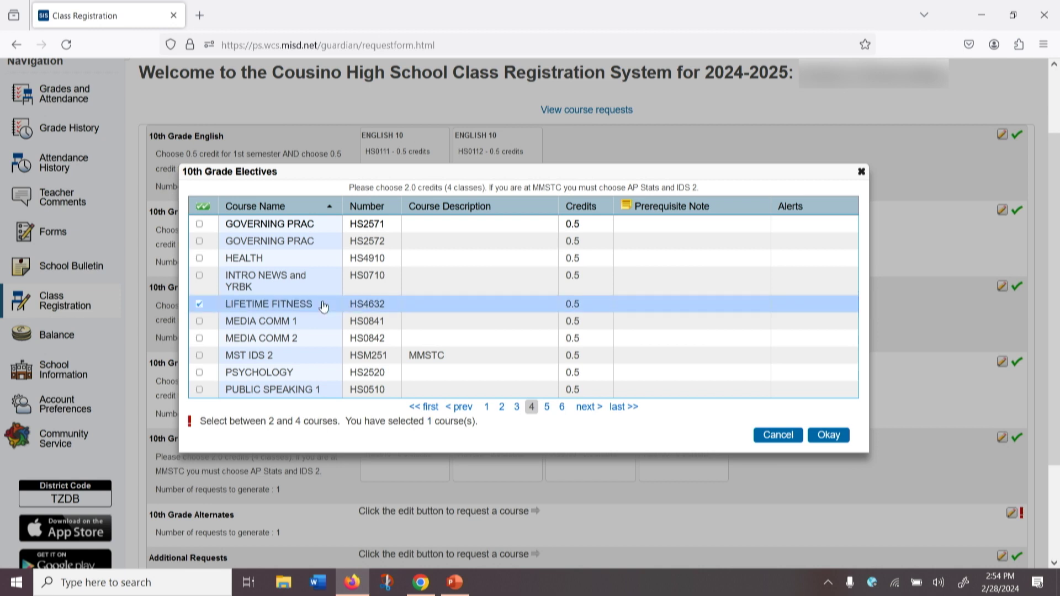
click(200, 304)
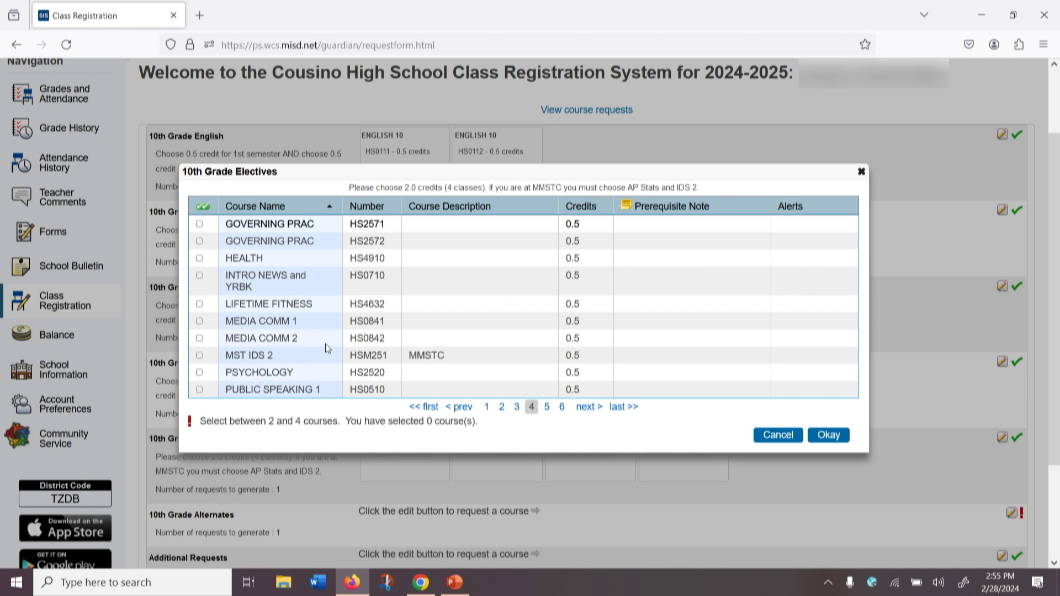
Select both semesters of WEB DESIGN BEGINNER (HS7721, HS7722) as electives, leaving WEB DESIGN ADVANCED unselected
click(548, 407)
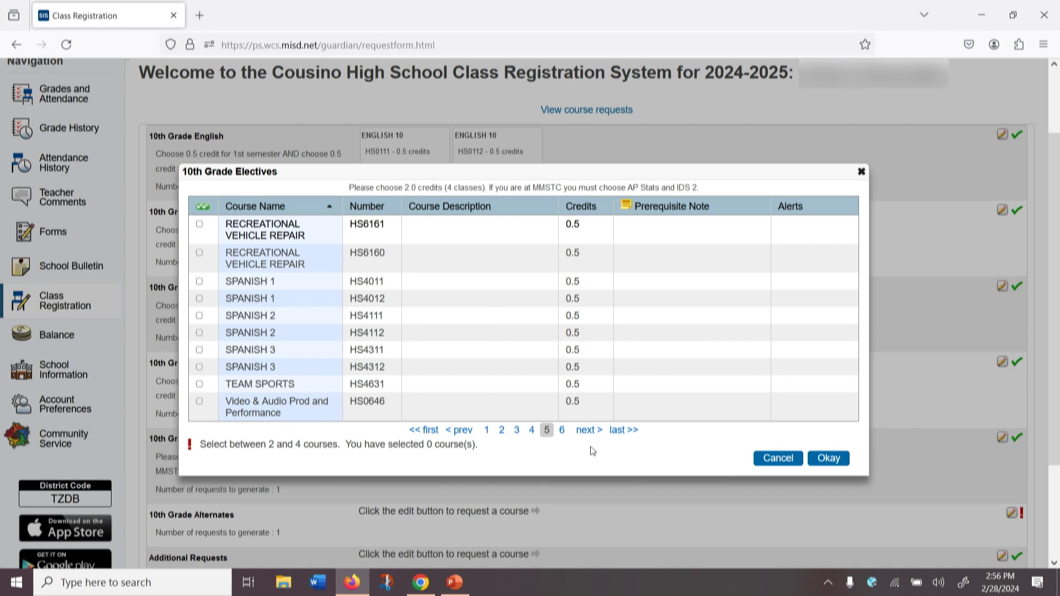
click(563, 431)
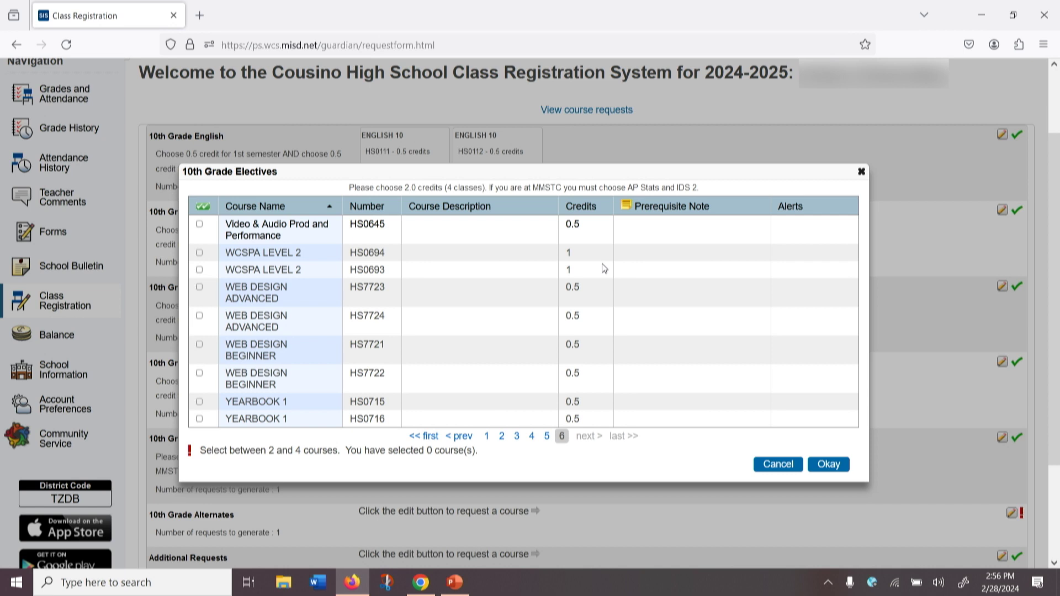
click(314, 290)
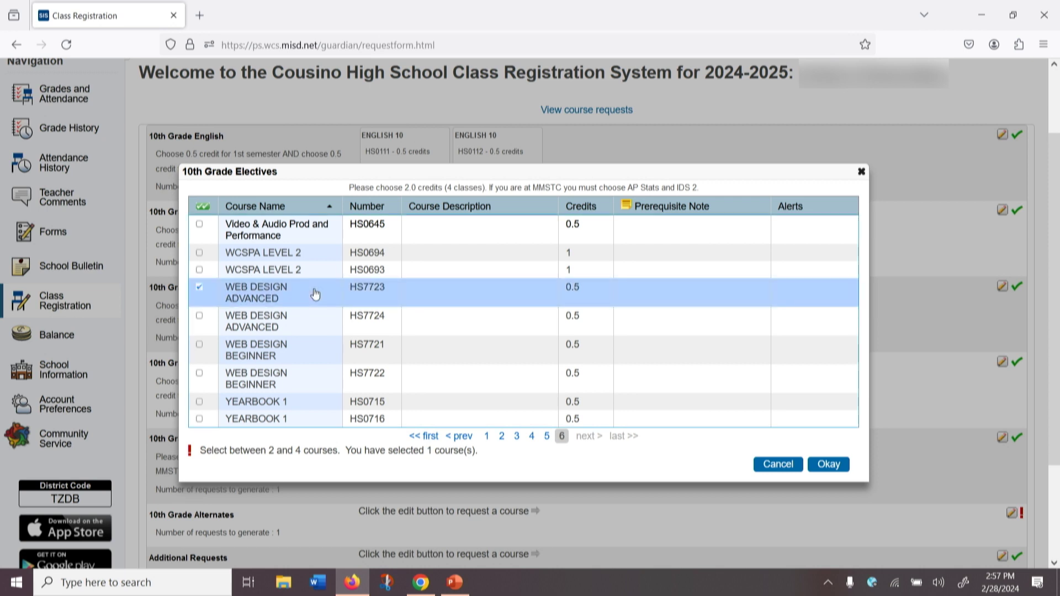
click(199, 287)
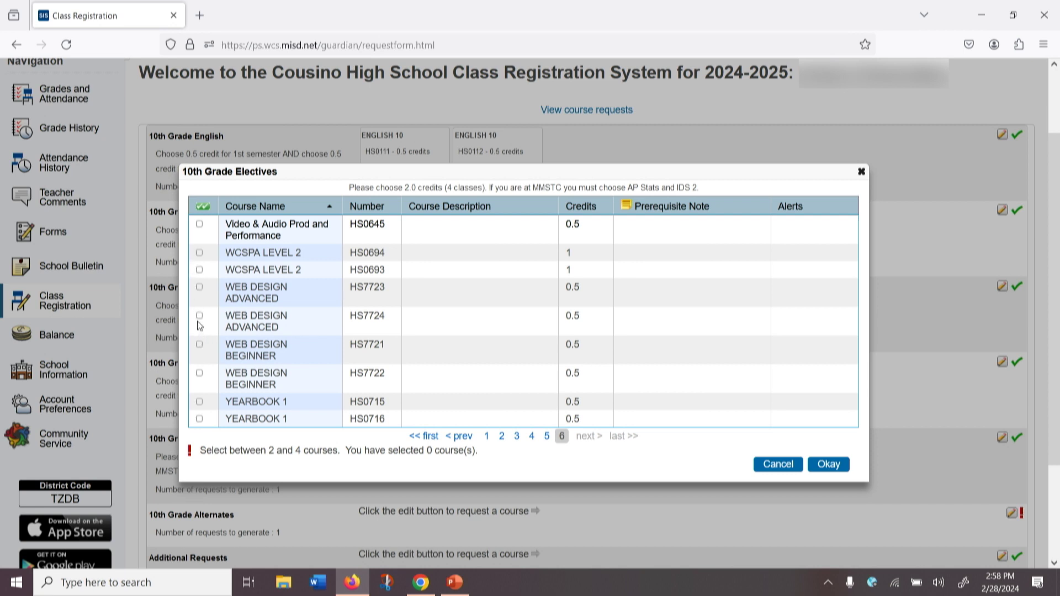
click(199, 346)
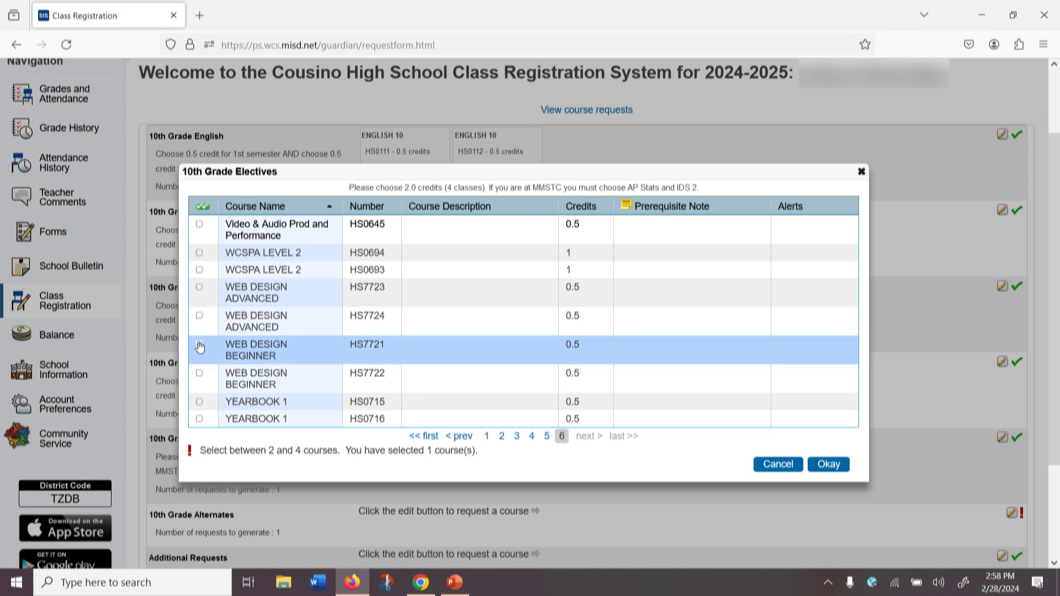
click(200, 374)
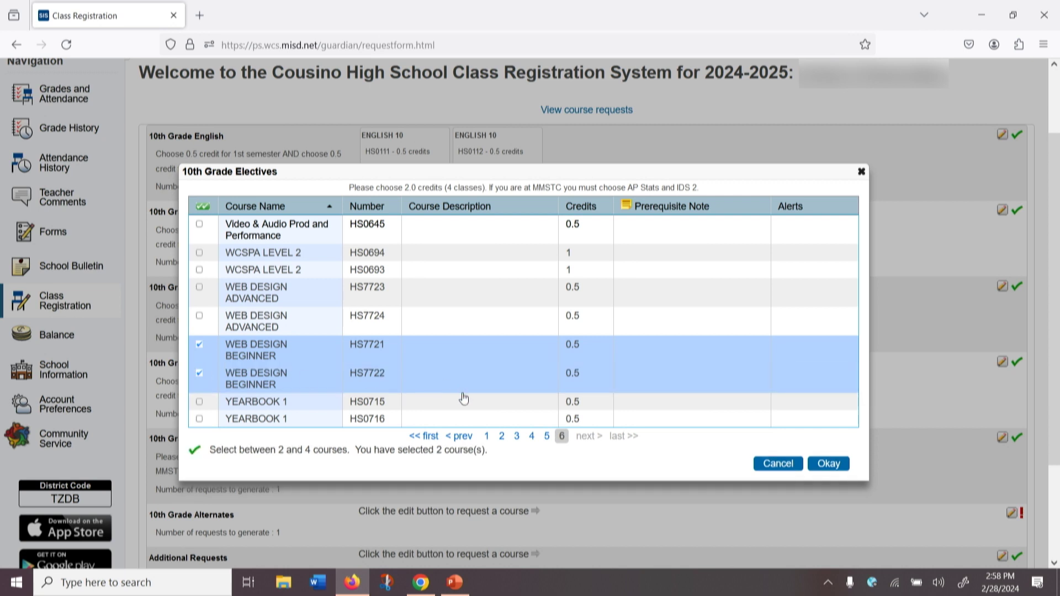
Add DRAMA 1 (HS0610) and ART FOUNDATIONS (HS5190) to the selected electives and accept the 10th Grade Electives
click(503, 437)
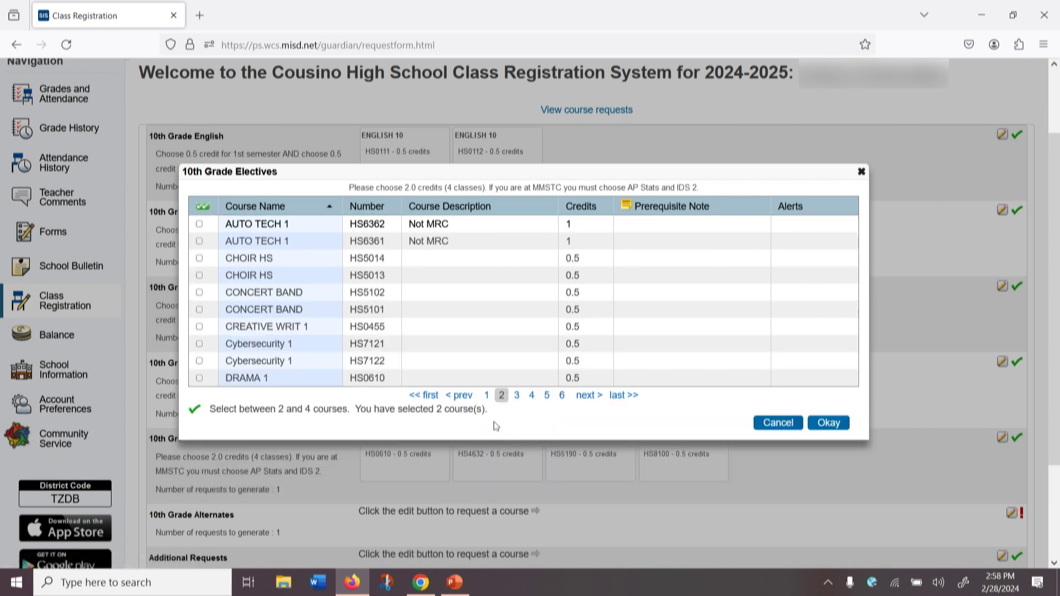
click(199, 378)
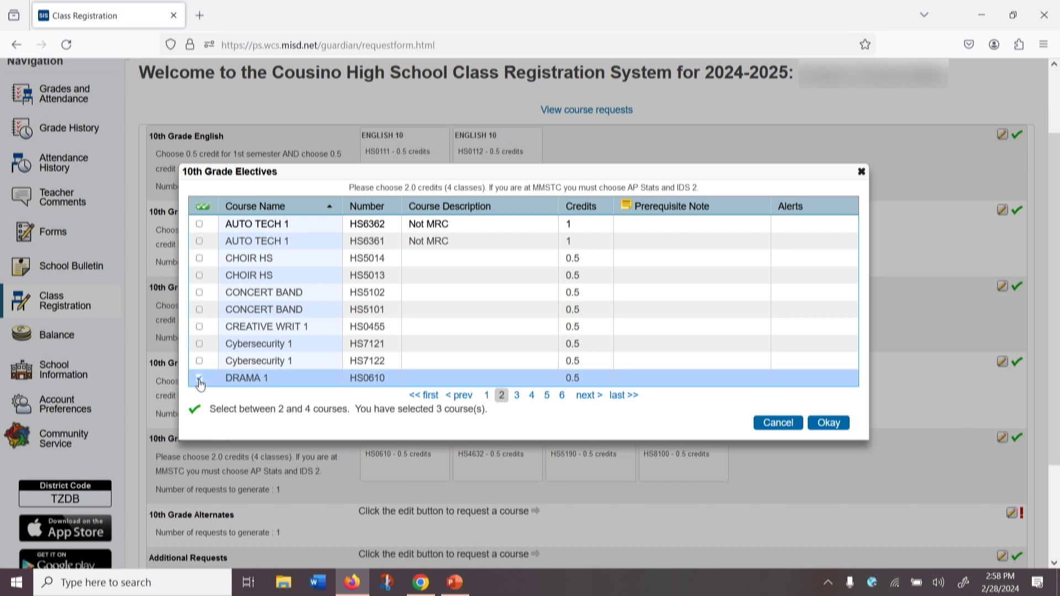
click(486, 394)
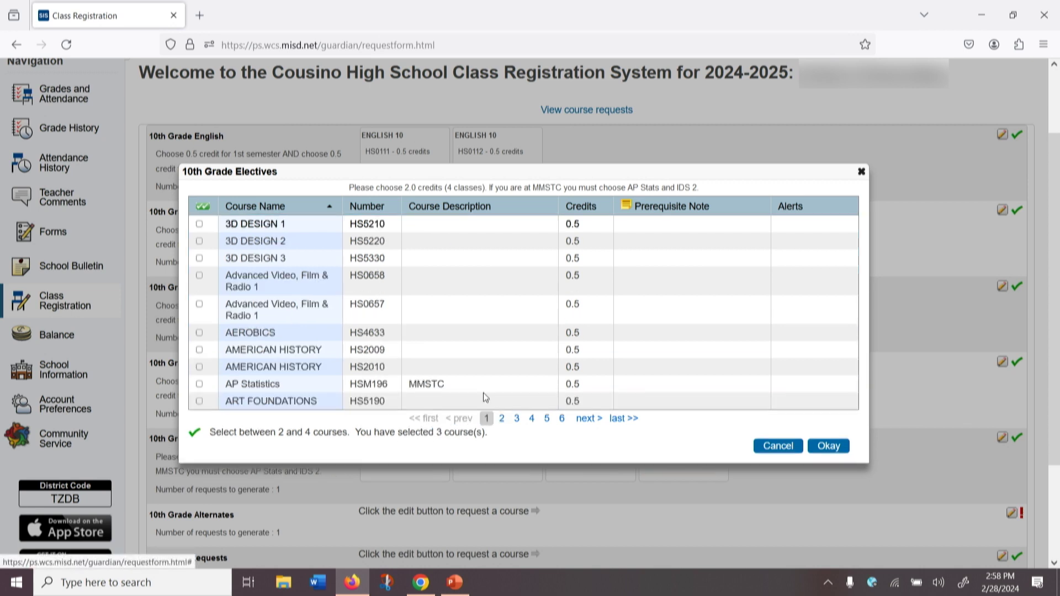
click(199, 401)
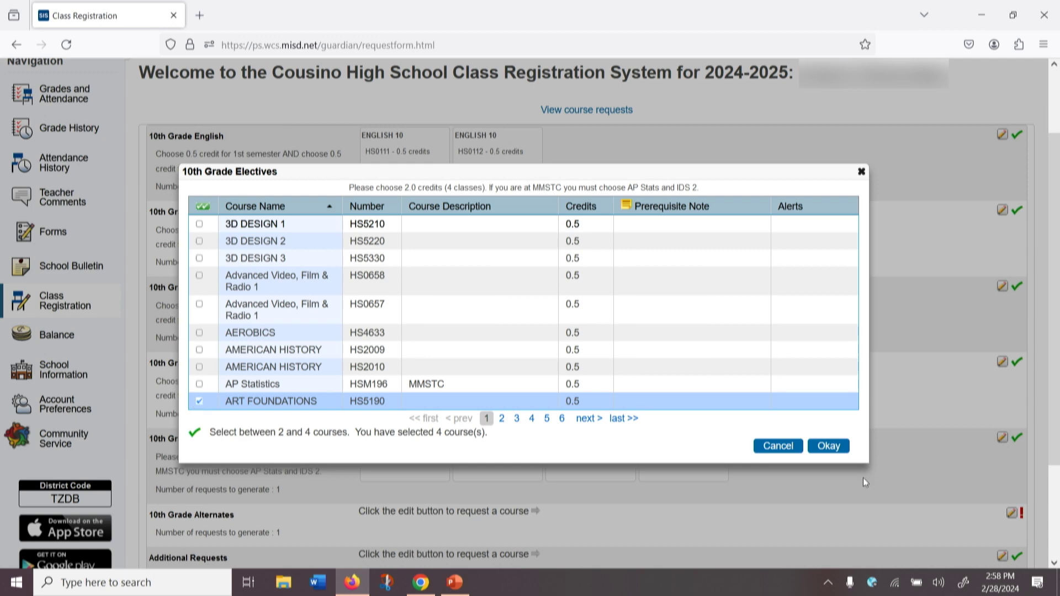
click(831, 447)
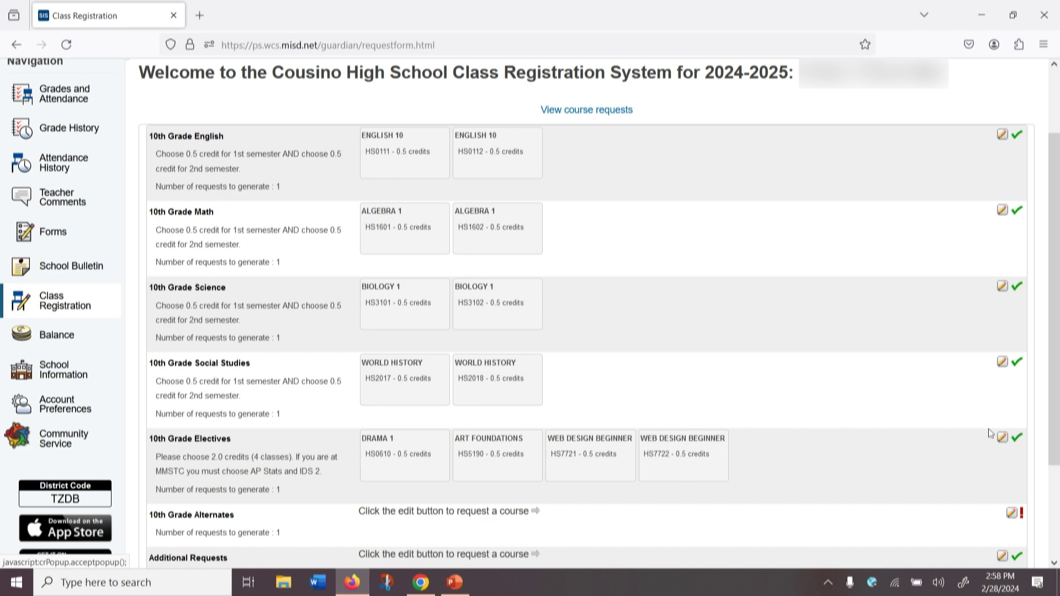
Open the 10th Grade Alternates for editing and select MEDIA COMM 1 (HS0841) and INTRO NEWS and YRBK (HS0710)
drag(1058, 425, 1057, 508)
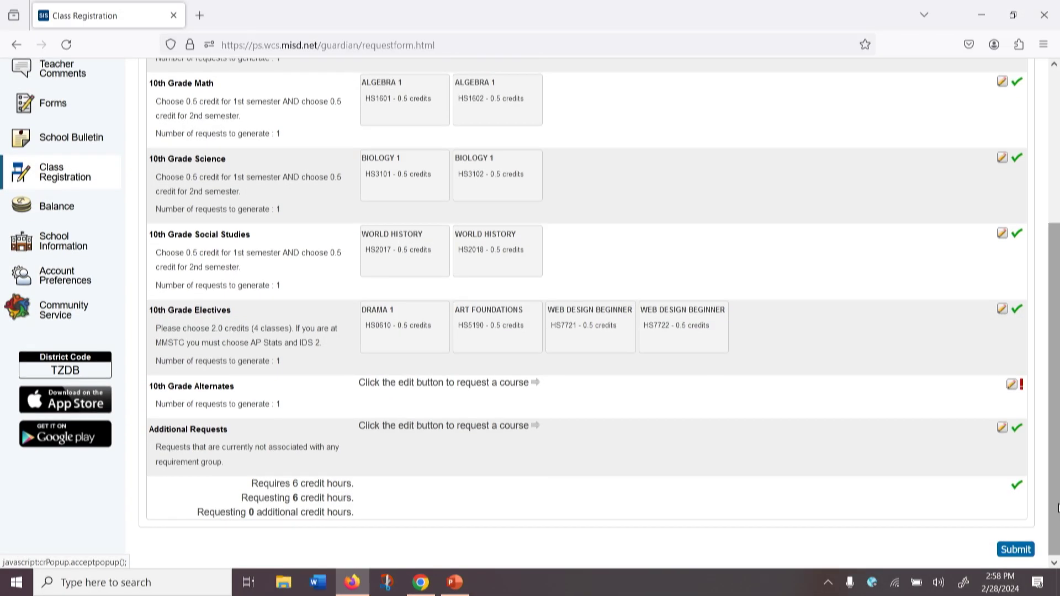
click(1012, 385)
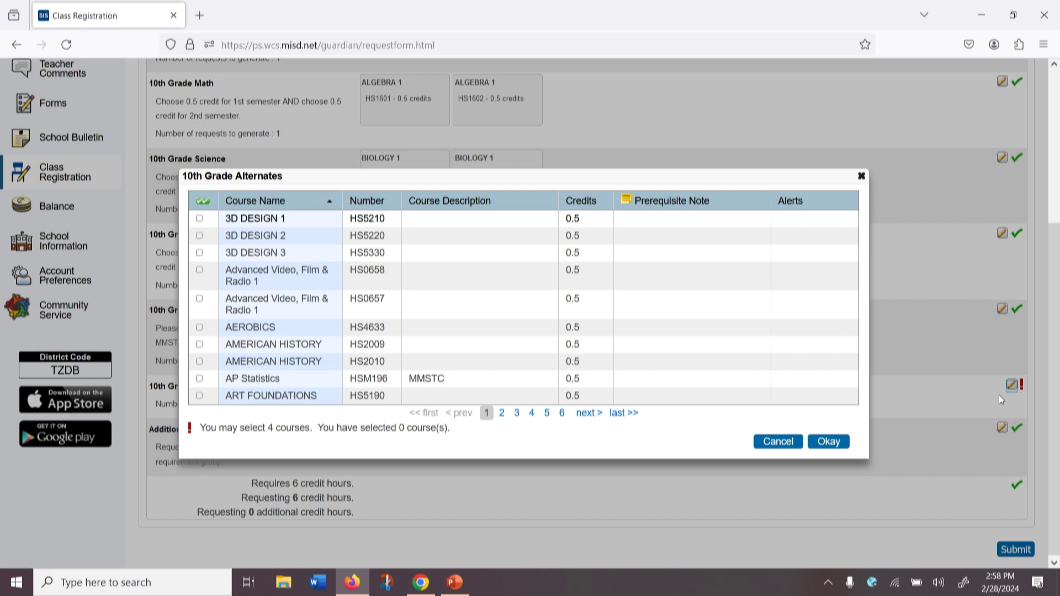
click(502, 413)
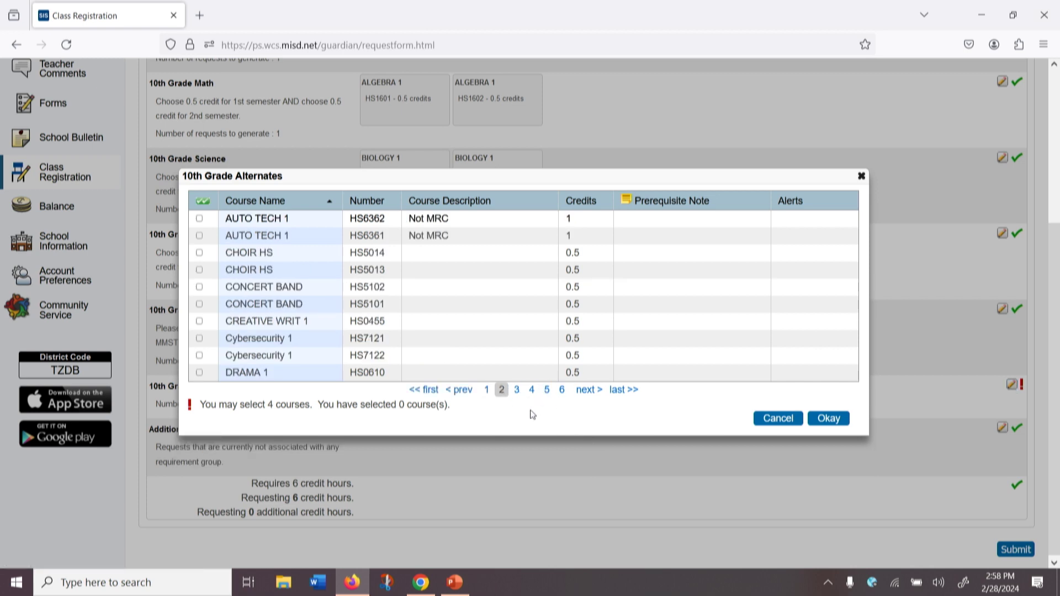
click(514, 390)
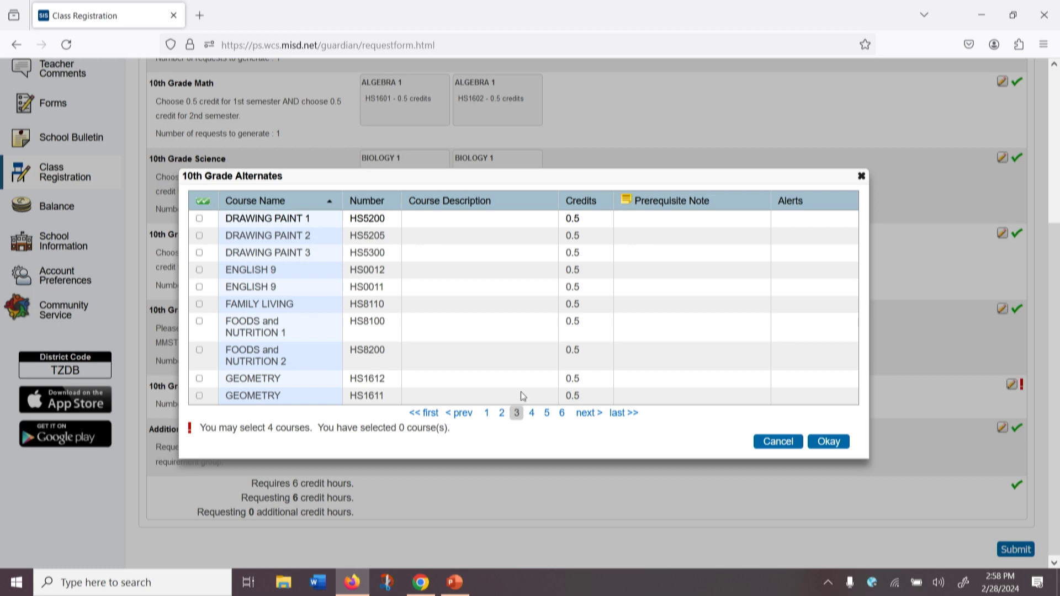
click(532, 413)
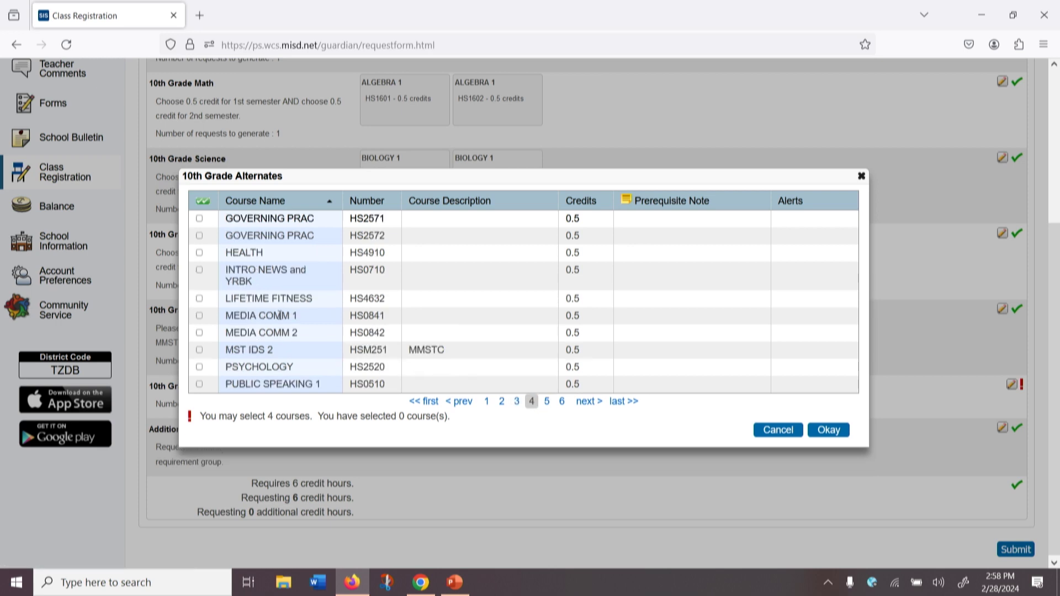
click(199, 316)
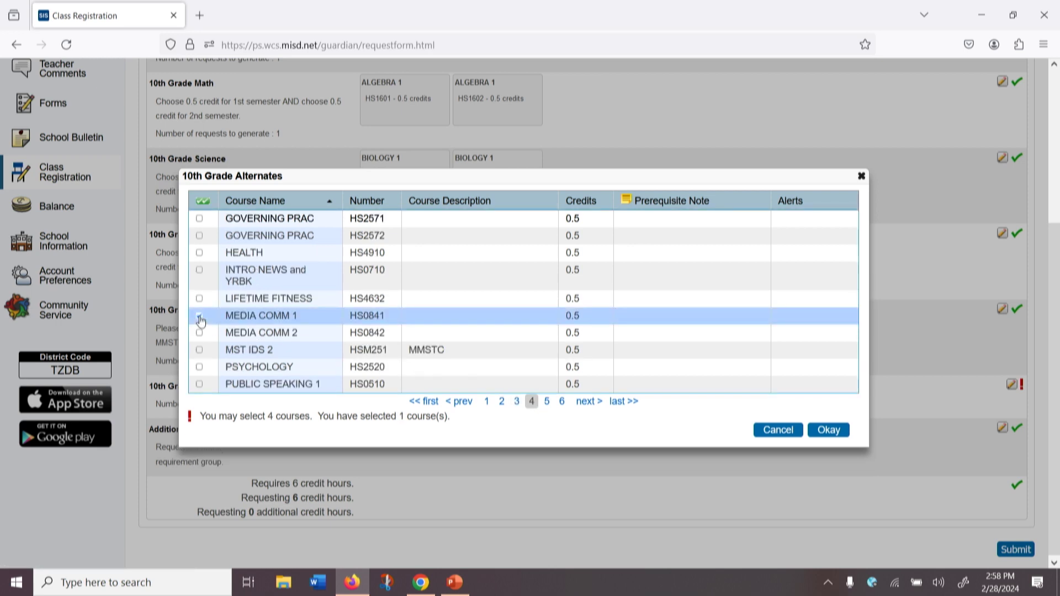
click(200, 271)
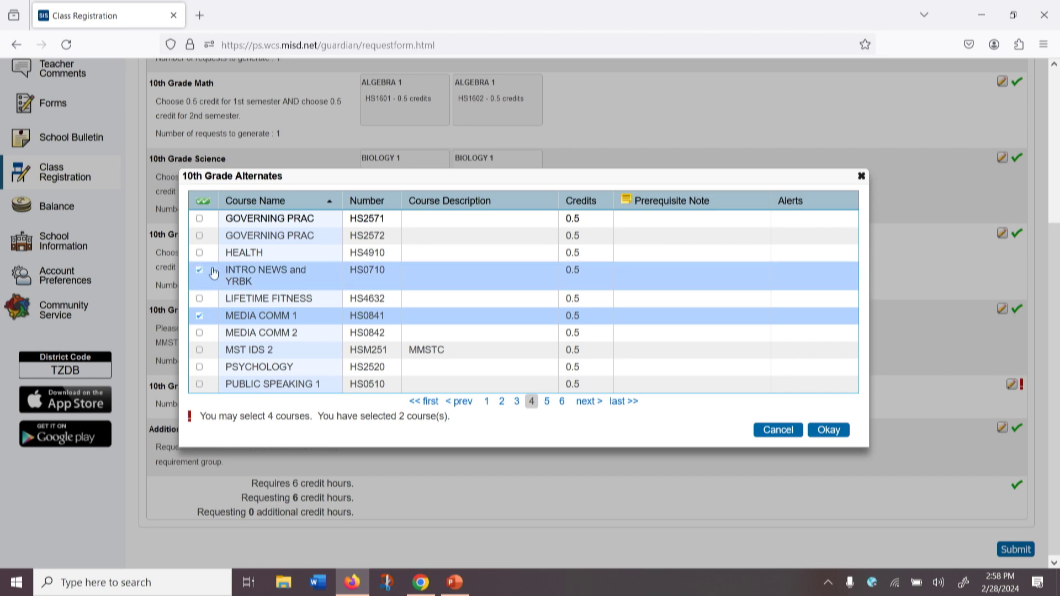
Add PSYCHOLOGY (HS2520) and AEROBICS (HS4633) to the alternates and accept the 10th Grade Alternates
click(440, 399)
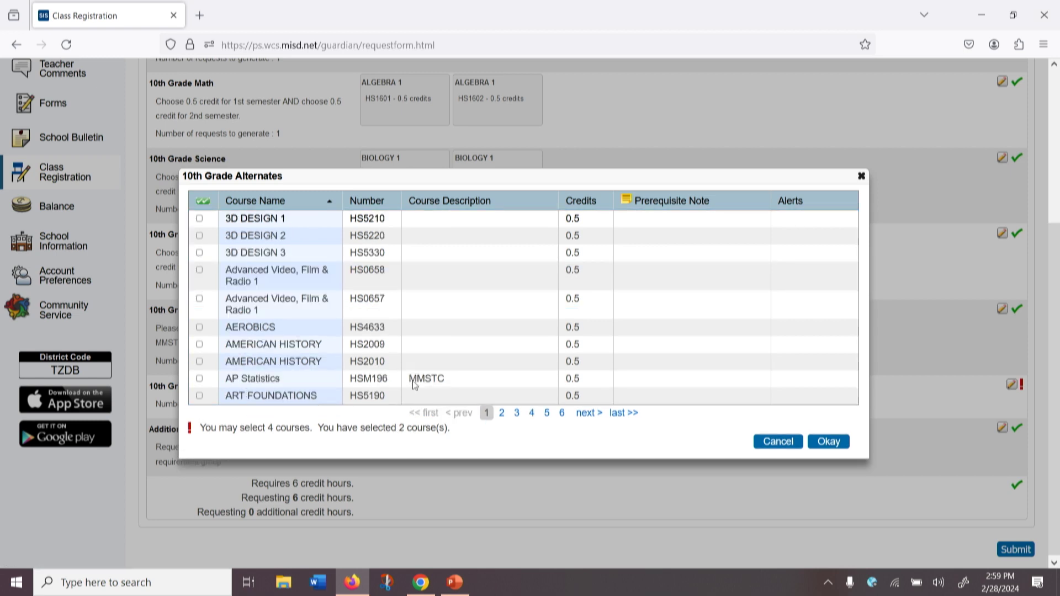
click(533, 414)
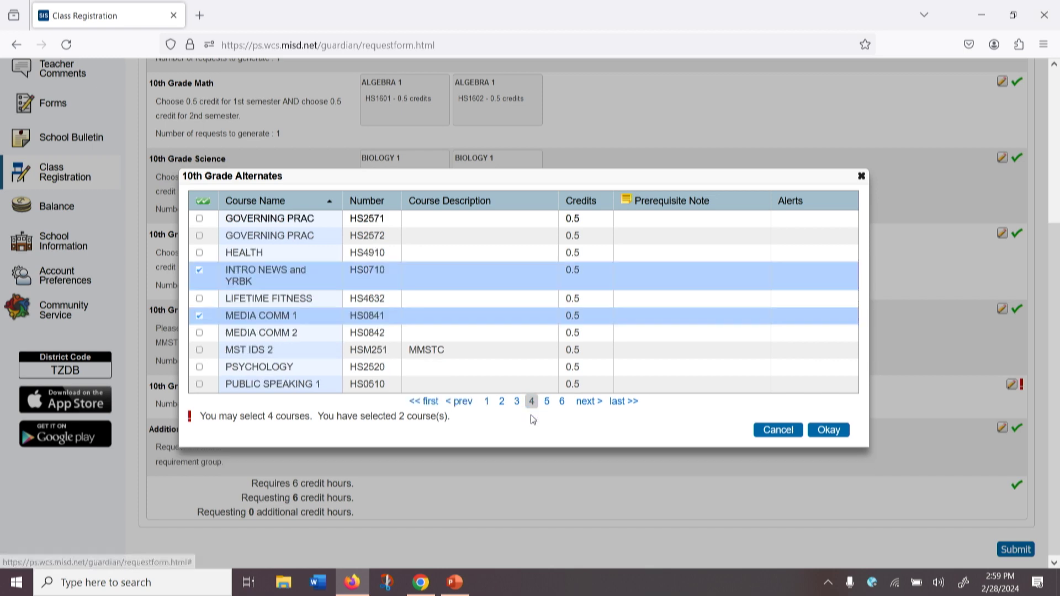
click(199, 367)
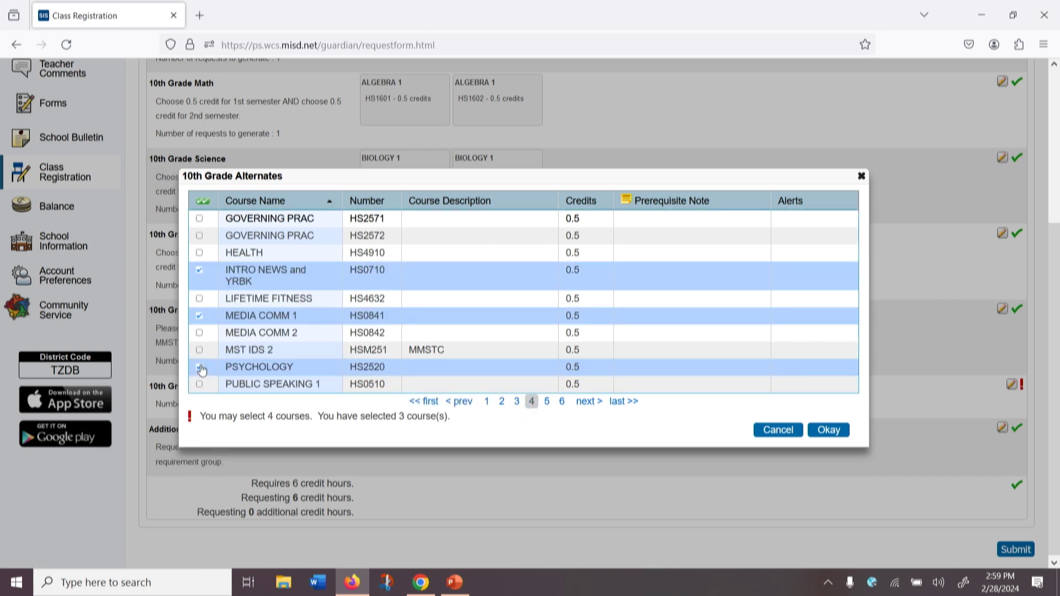
click(488, 400)
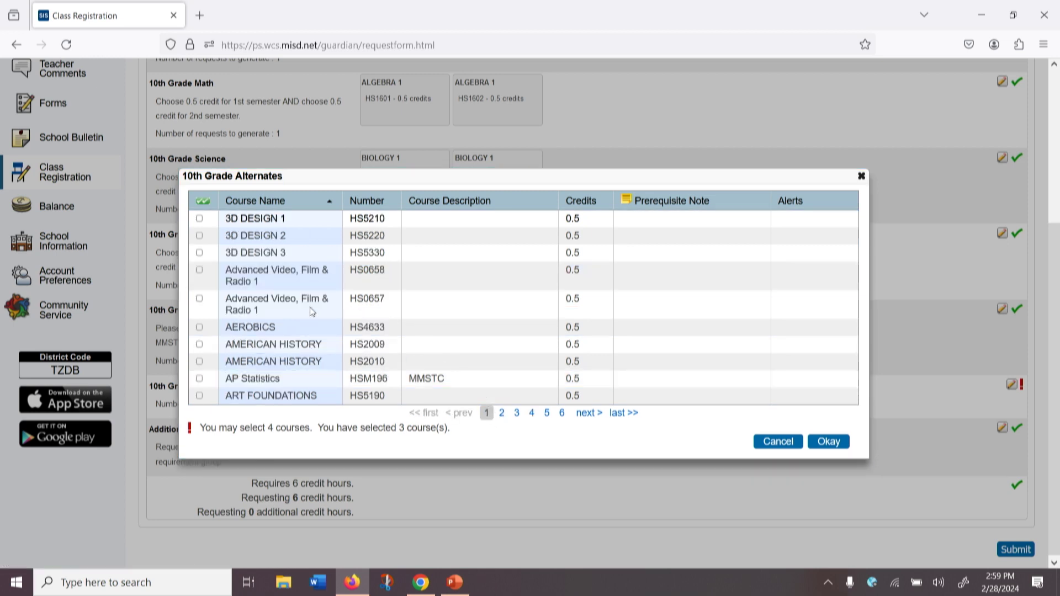
click(301, 329)
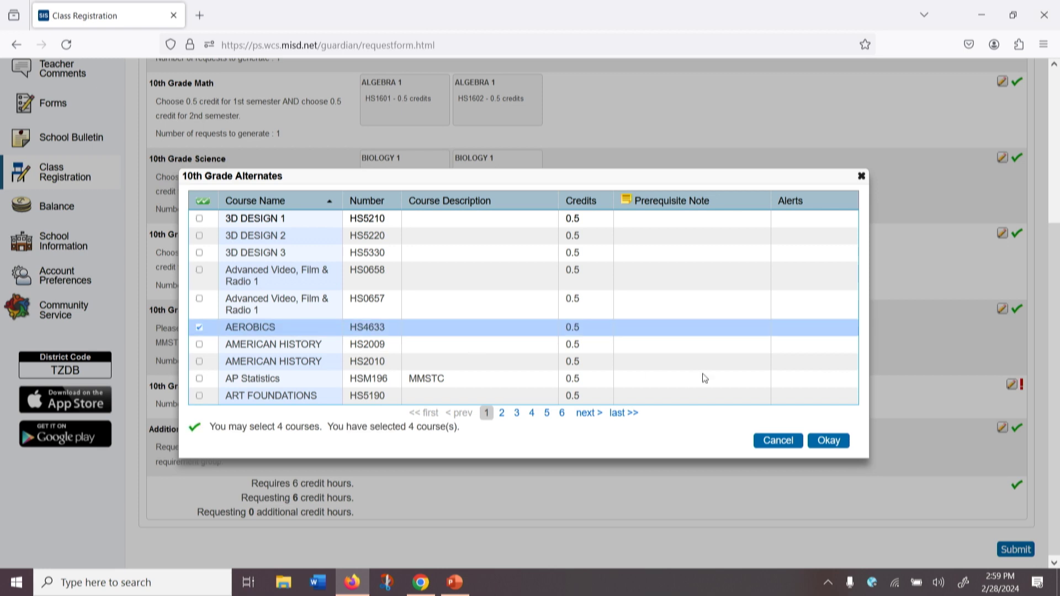
click(840, 449)
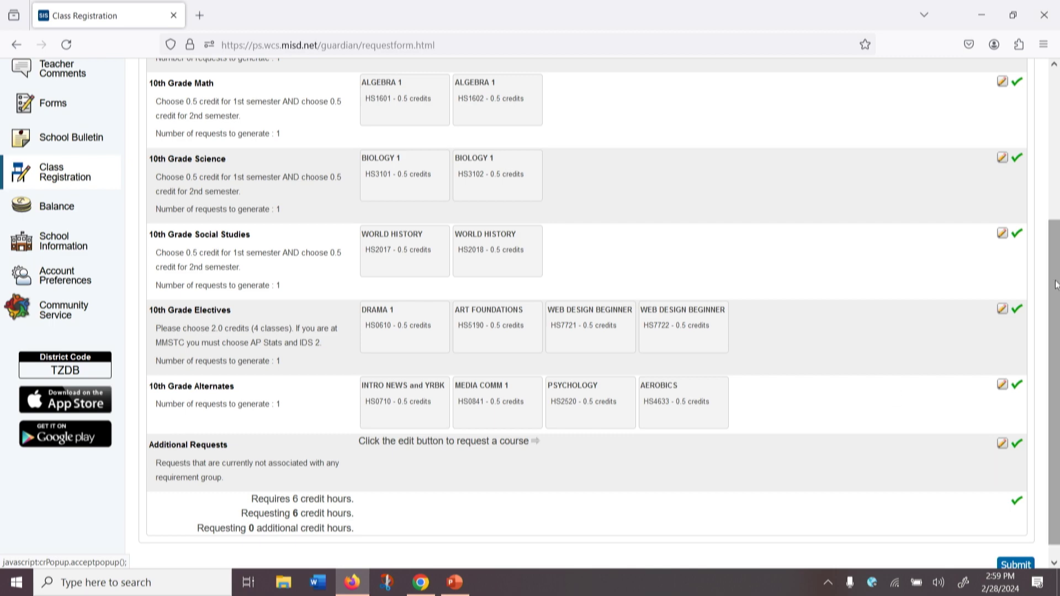
Review the requested courses in every 10th grade group, from English down to the credit hour totals
drag(1055, 286, 1054, 138)
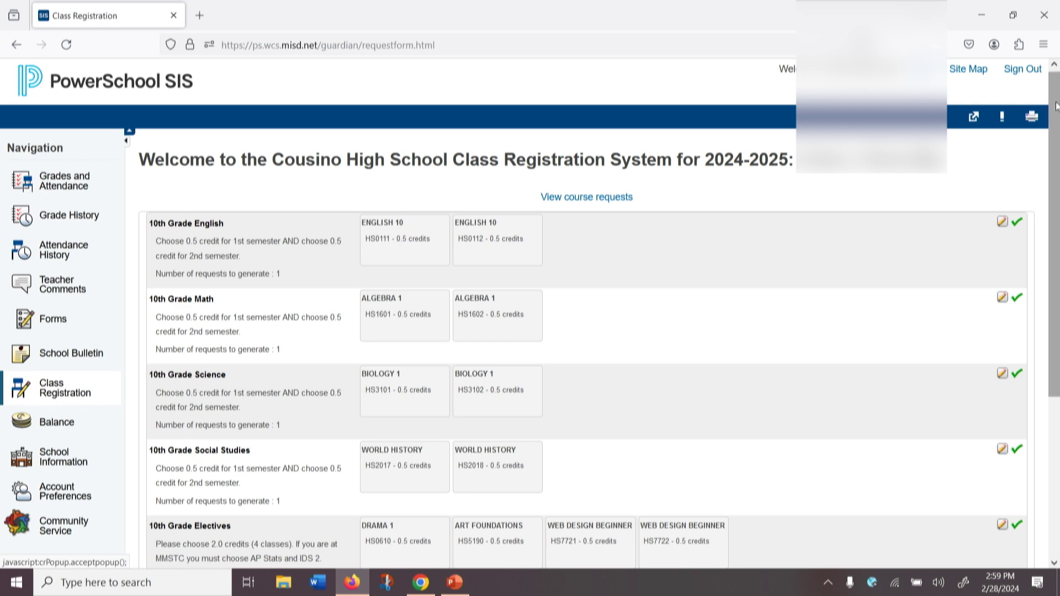
scroll(1055, 166, down, 3)
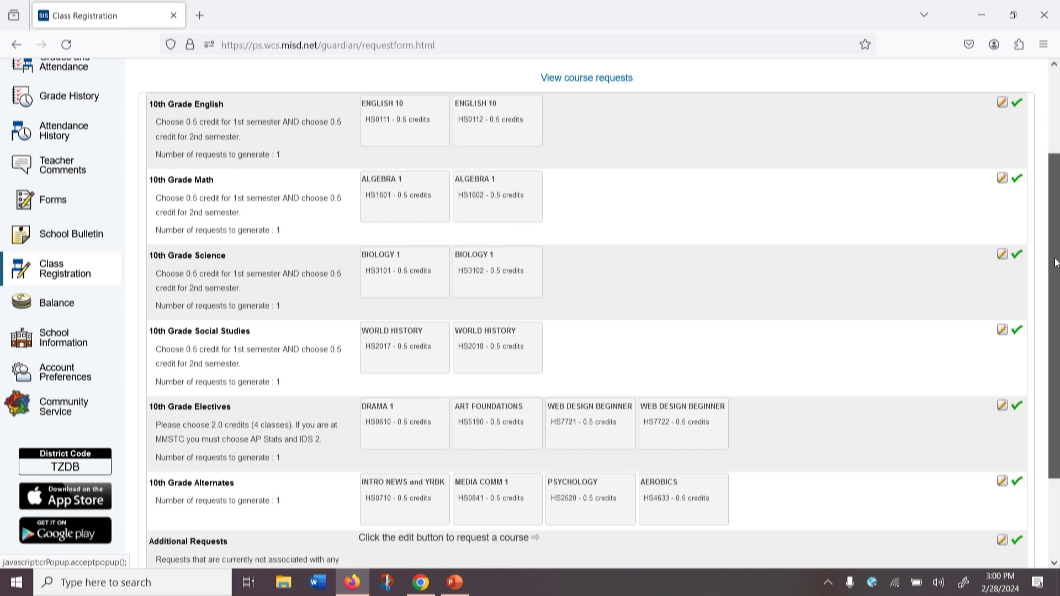
scroll(1056, 266, down, 3)
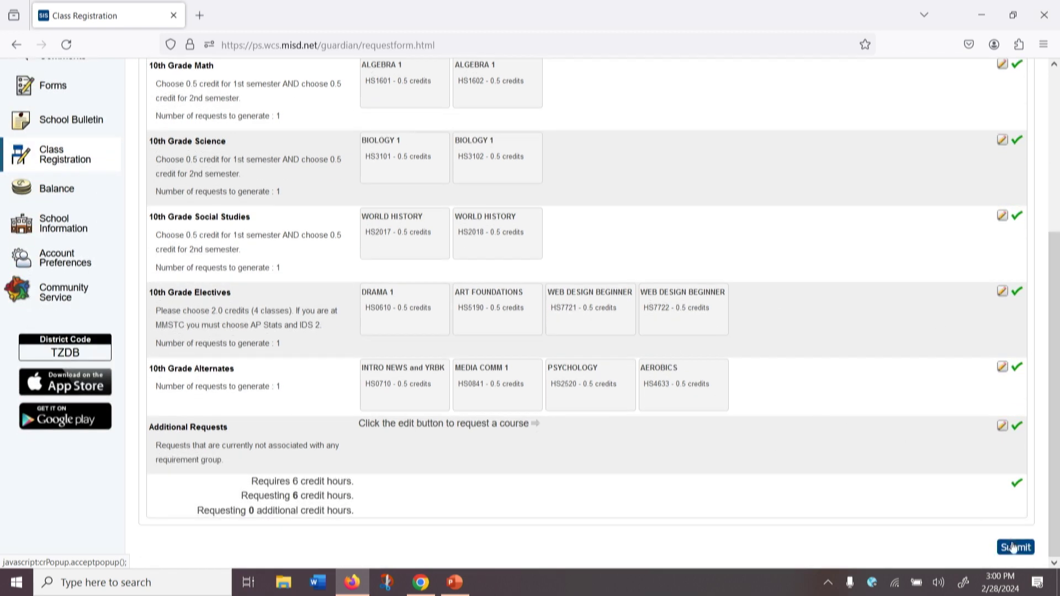